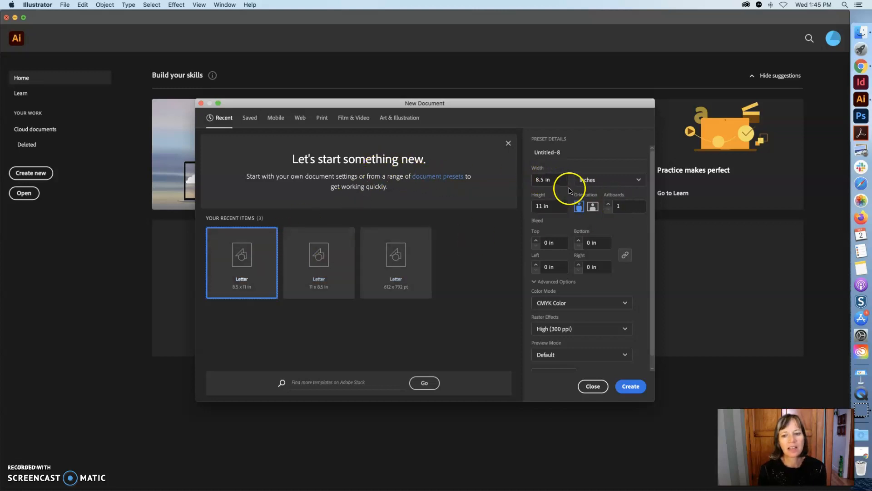
Create a new document 6 in wide by 6 in tall with 2 artboards
drag(555, 181, 527, 182)
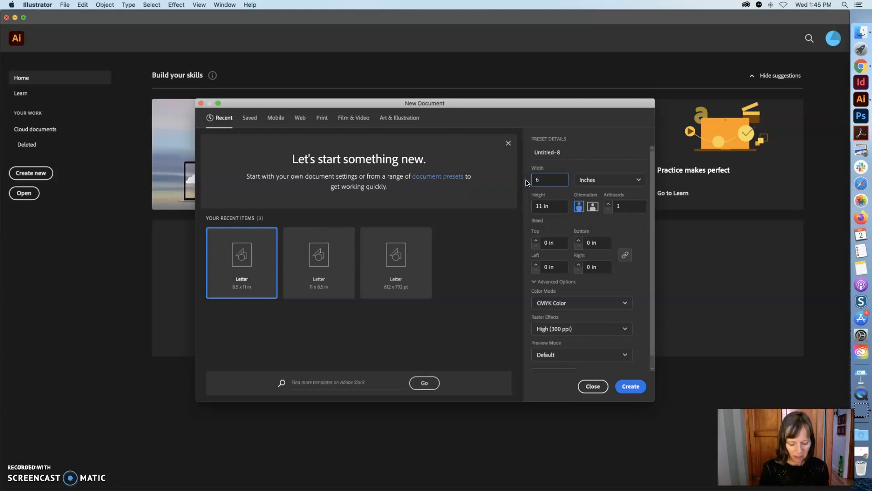
drag(542, 204, 534, 208)
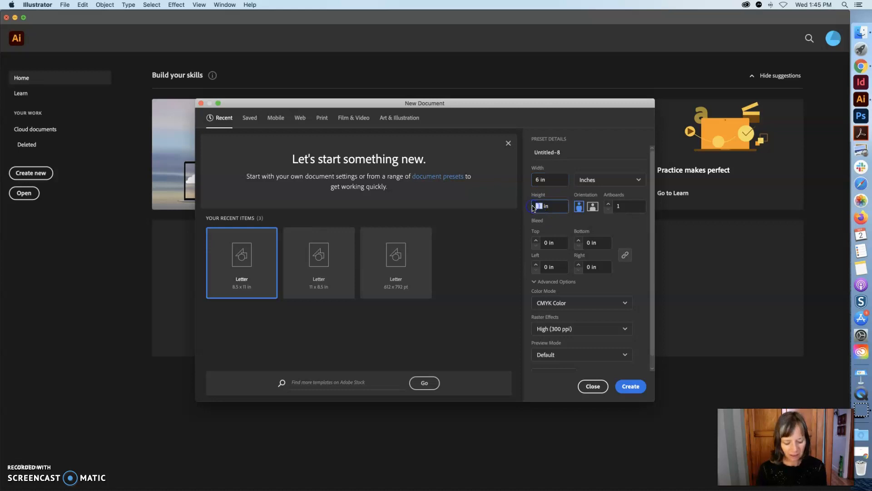
text(6)
click(617, 207)
click(635, 211)
text(2)
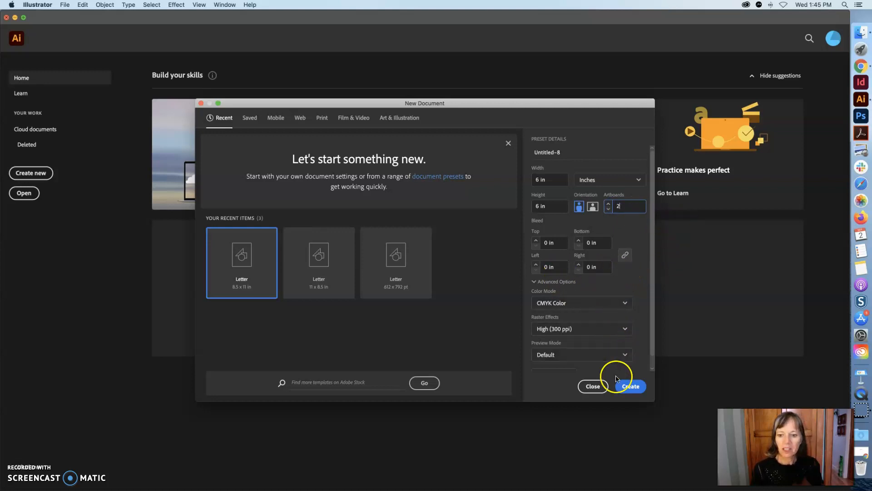
click(633, 387)
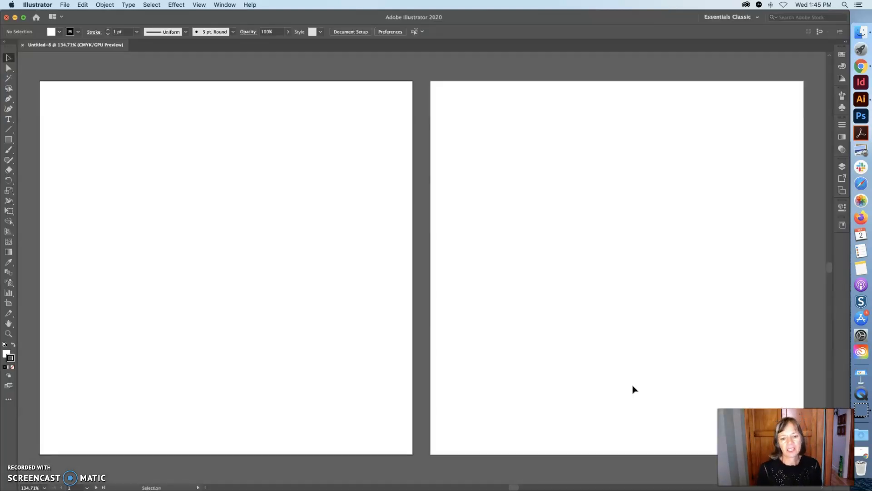
key(super+space)
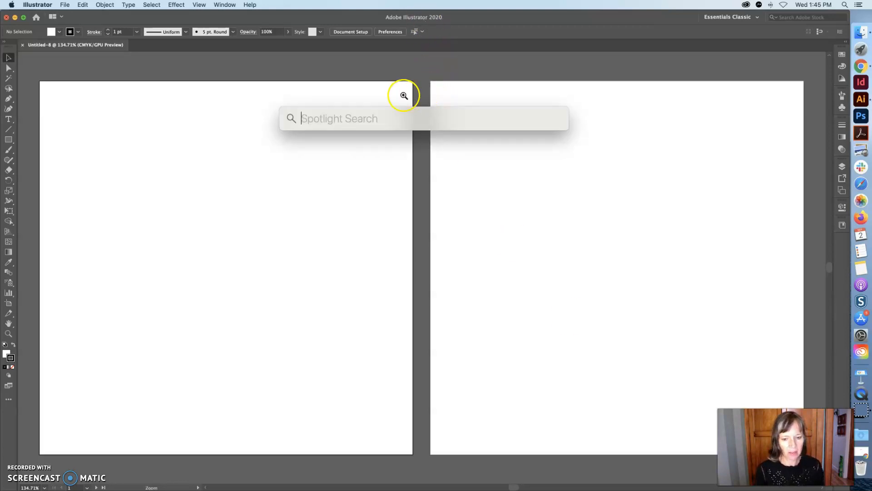
alt+super+click(423, 180)
alt+super+click(424, 180)
alt+super+click(424, 180)
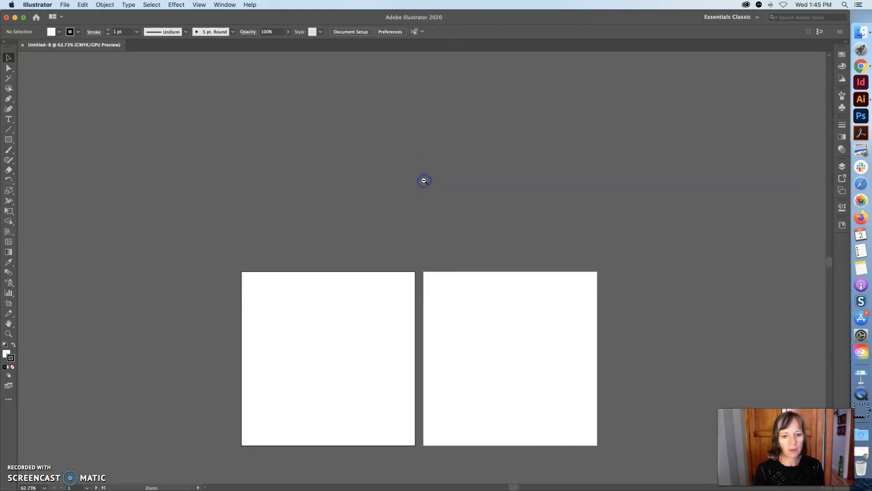
alt+super+click(424, 181)
alt+super+click(424, 180)
alt+super+click(423, 180)
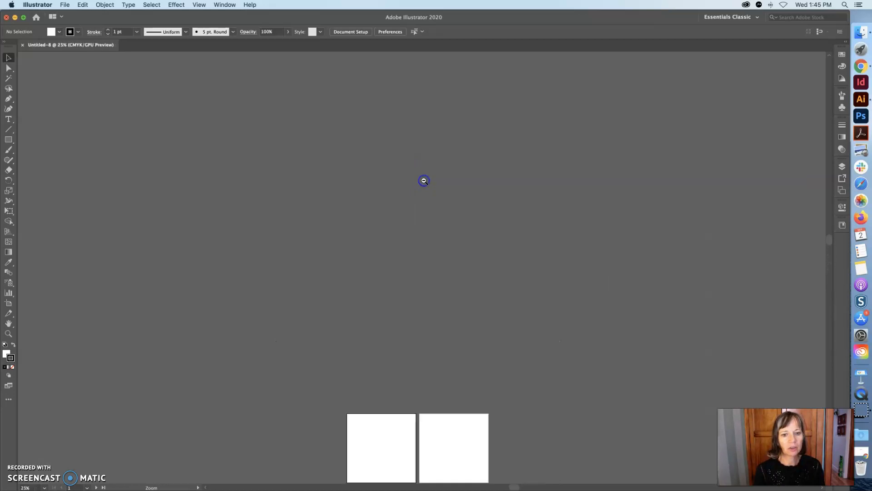
alt+super+click(424, 181)
alt+super+click(423, 180)
alt+super+click(424, 180)
alt+super+click(424, 181)
alt+super+click(424, 181)
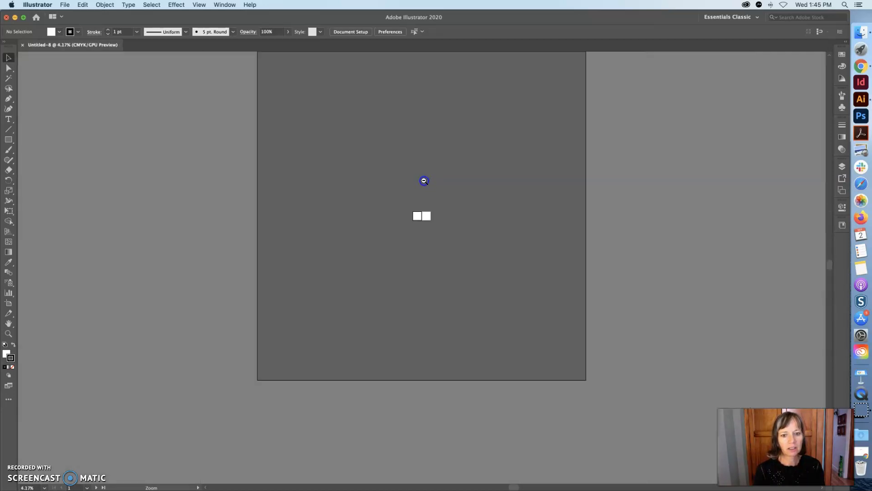
drag(829, 338, 828, 312)
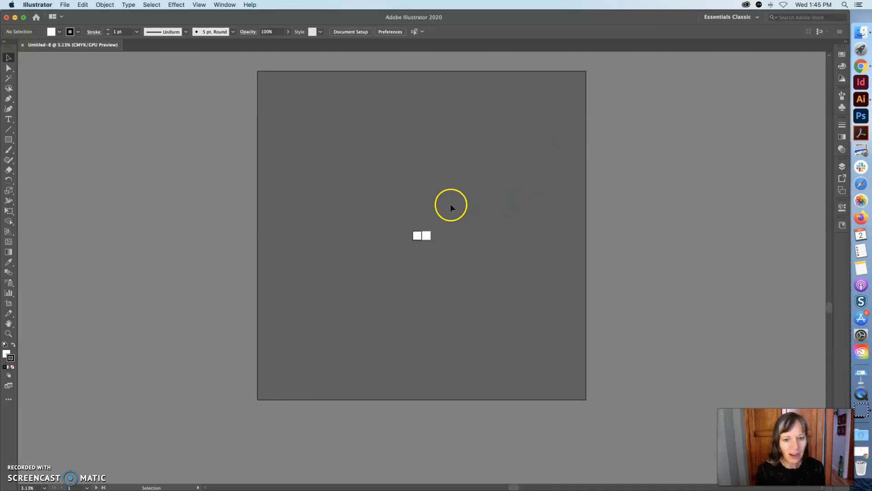
Move the first artboard further left, away from the second artboard
key(z)
click(429, 253)
drag(428, 256, 400, 255)
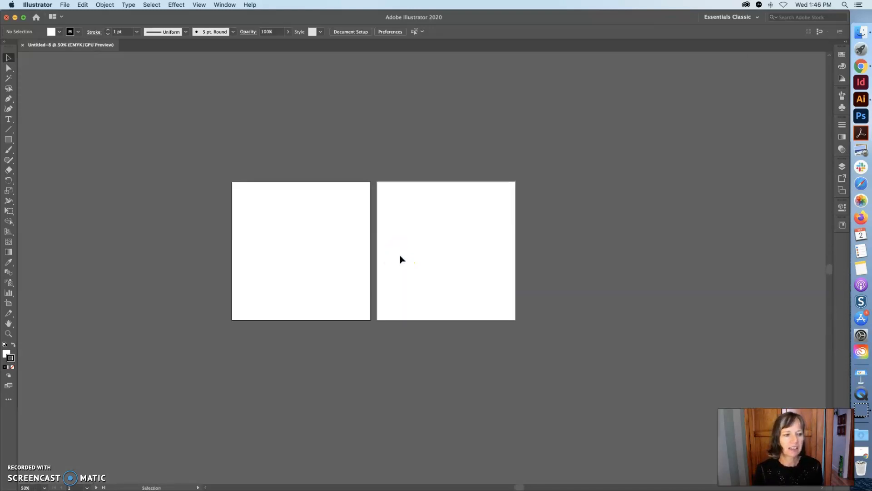
click(10, 304)
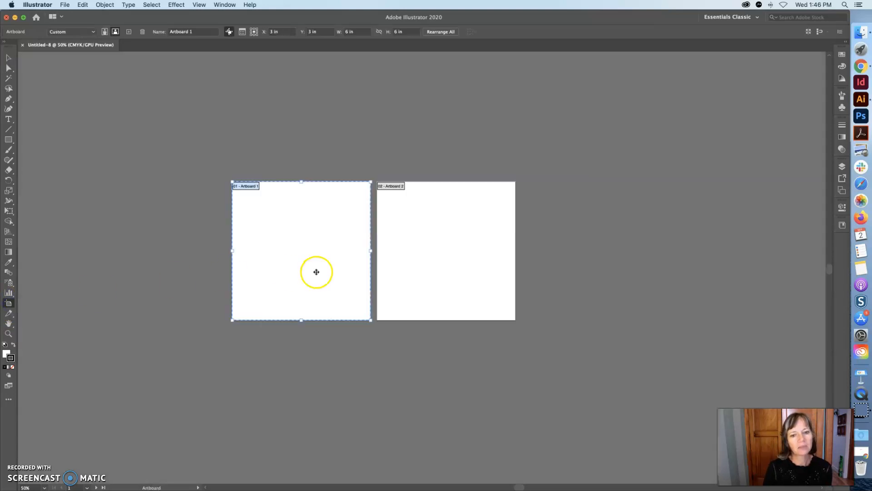
drag(315, 268, 263, 266)
click(239, 257)
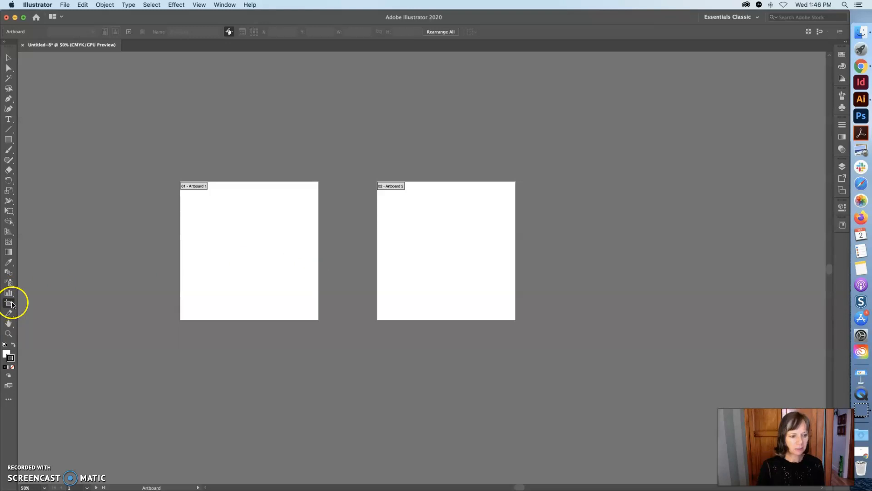
Resize the first artboard to 9 in wide by 10 in tall in its artboard options
click(231, 240)
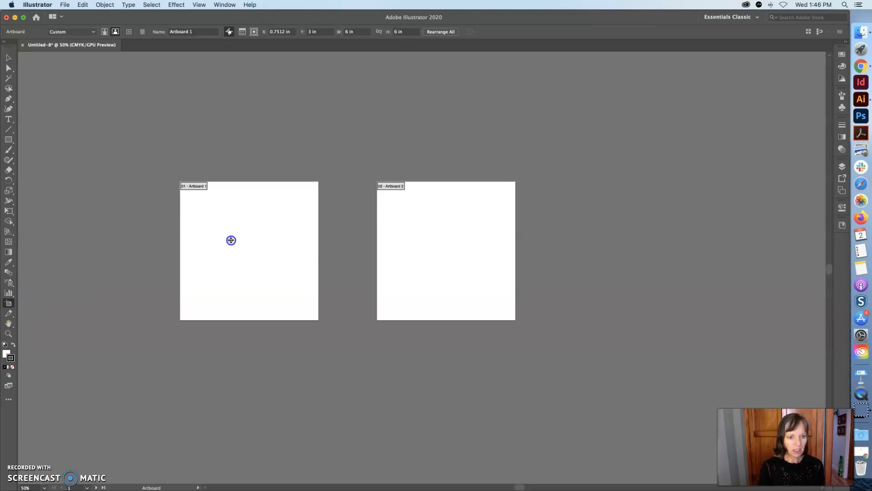
double_click(8, 305)
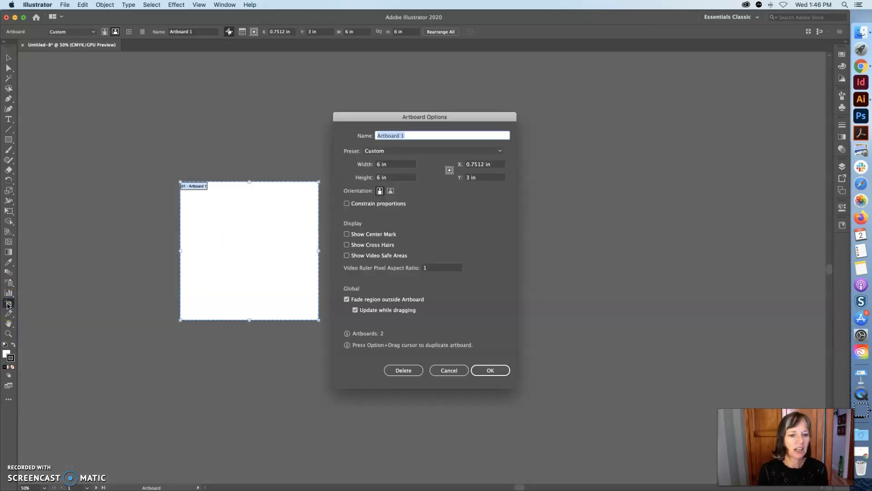
click(380, 165)
text(9)
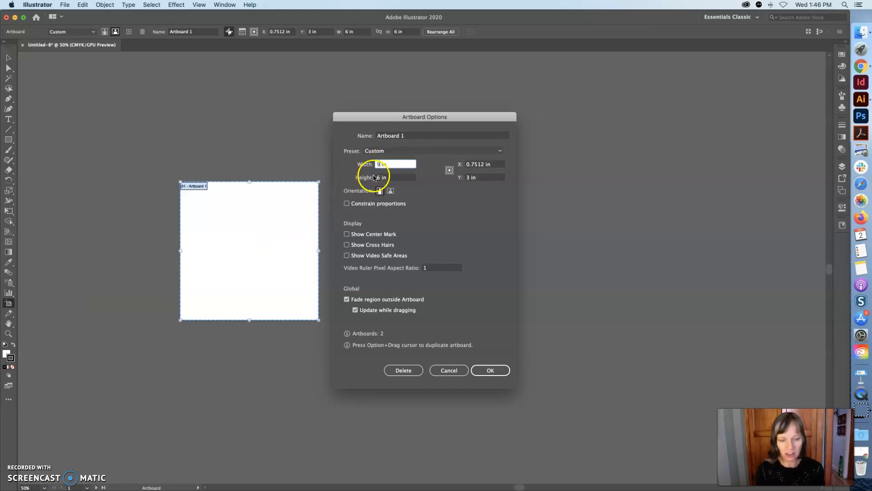
click(373, 177)
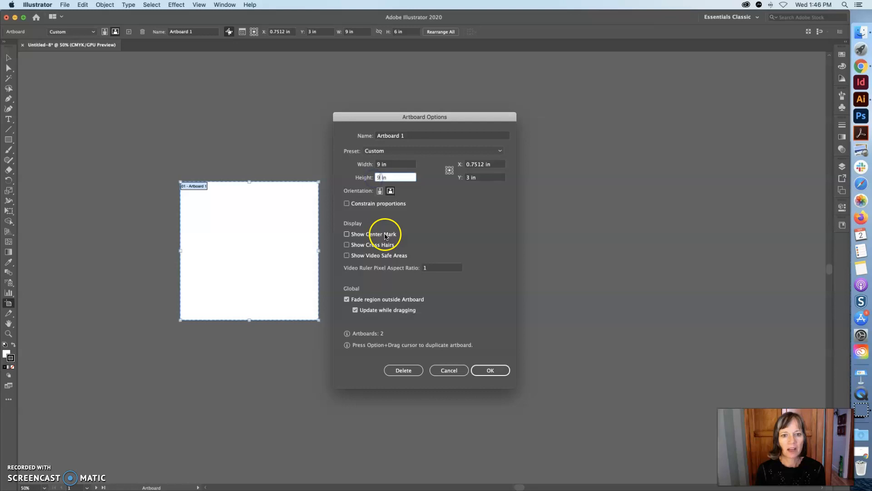
text(9)
double_click(379, 177)
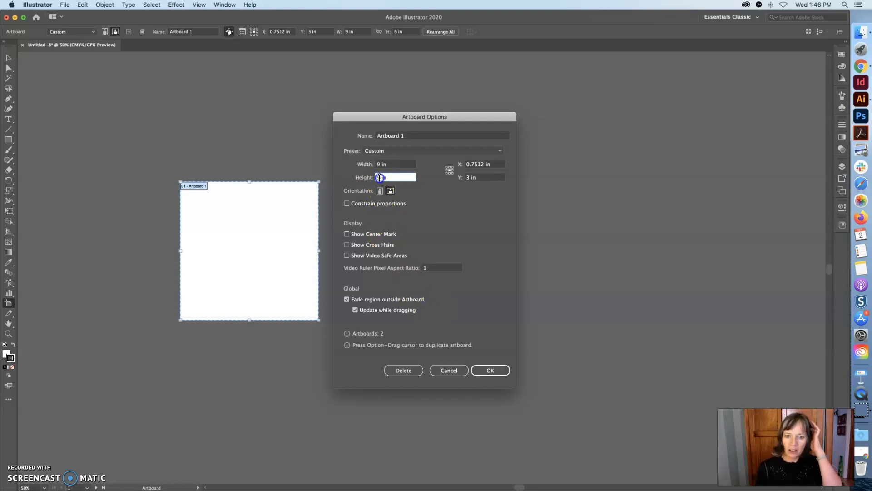
text(10)
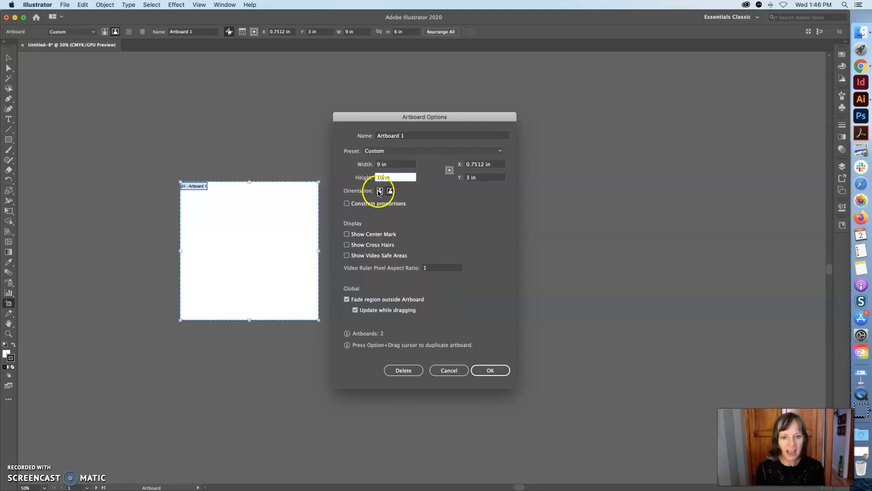
click(380, 190)
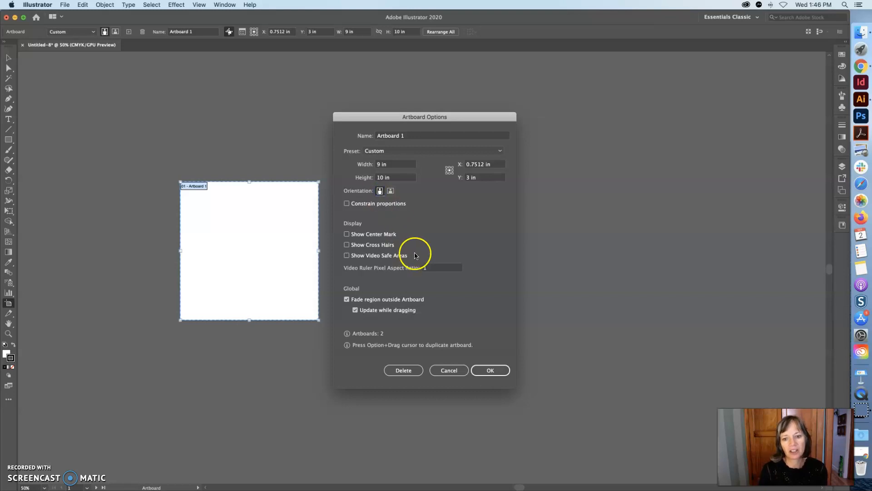
click(491, 369)
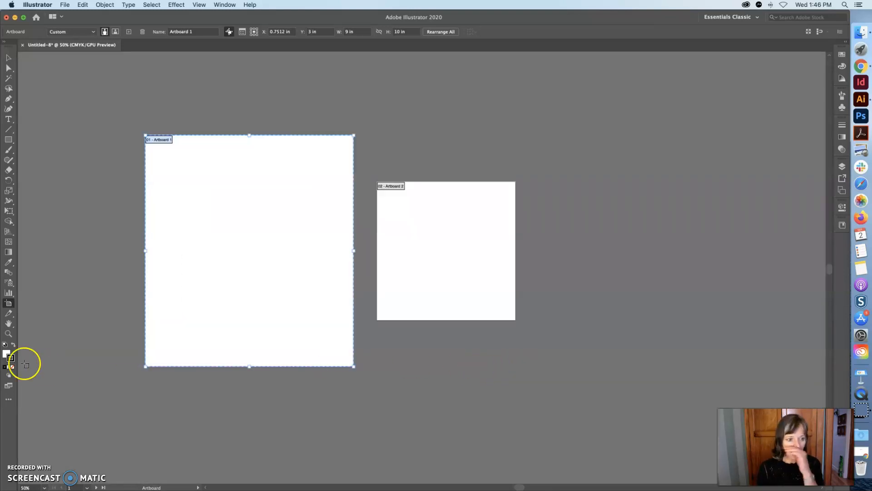
Rename the first artboard as 6 and set its size to 6 in by 6 in
double_click(8, 304)
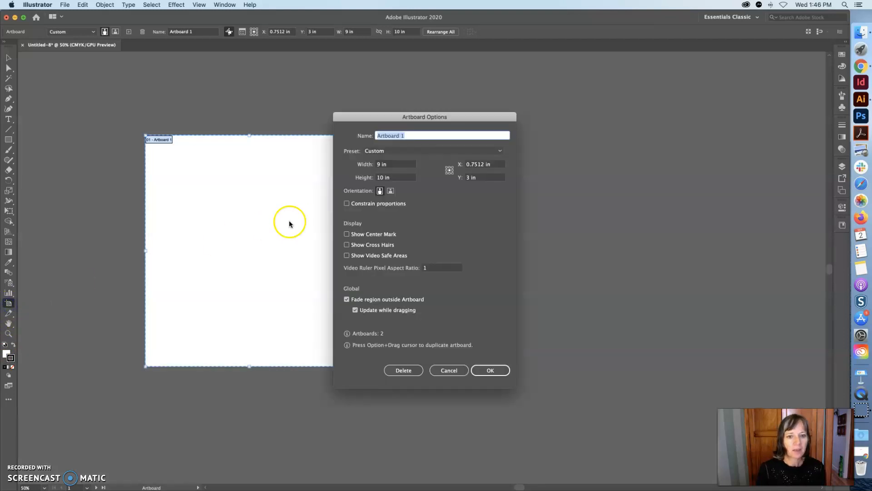
text(6)
key(Tab)
key(6)
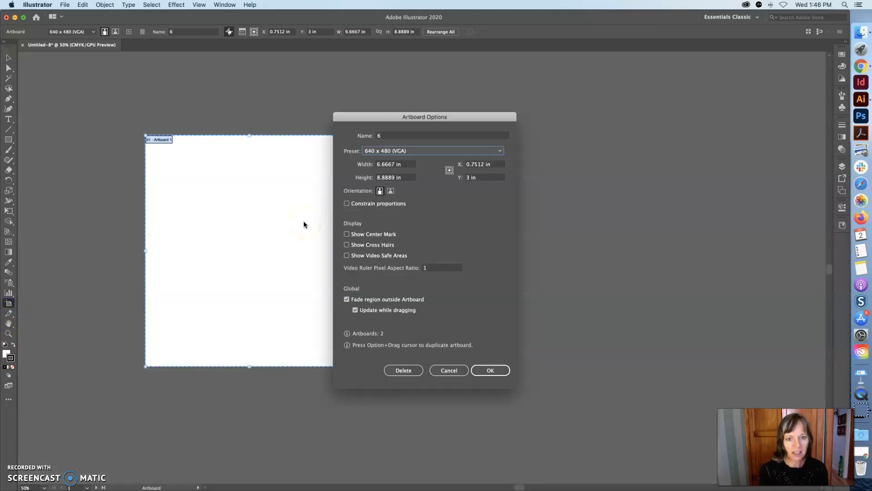
click(392, 137)
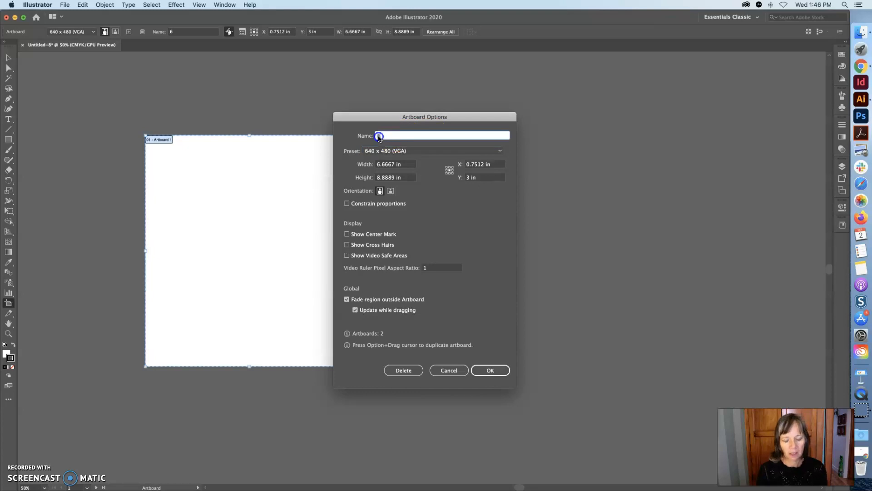
drag(394, 164, 372, 164)
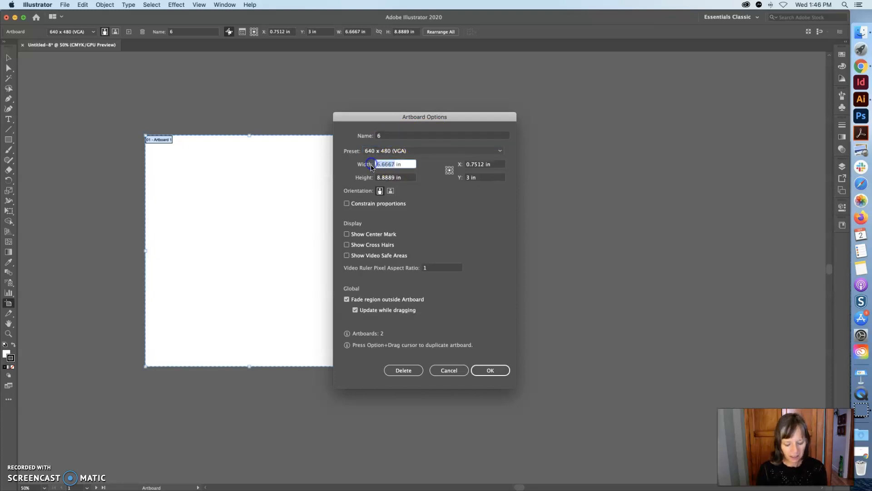
text(6)
click(391, 178)
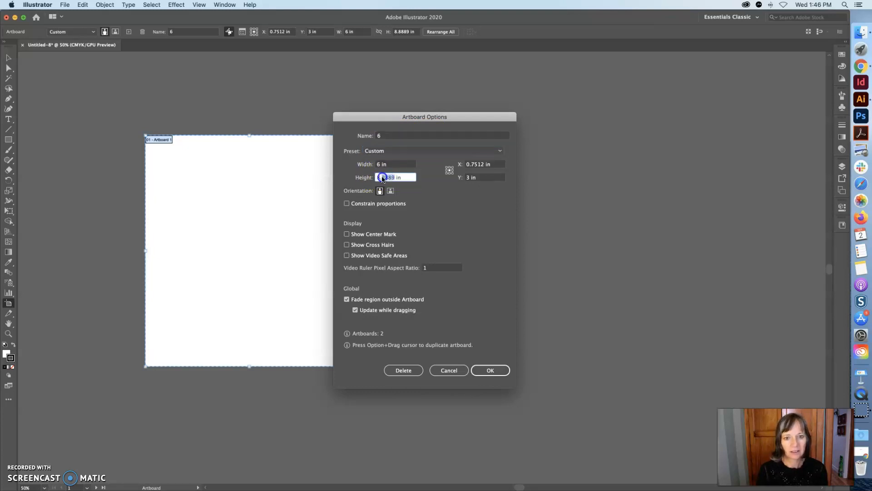
text(6)
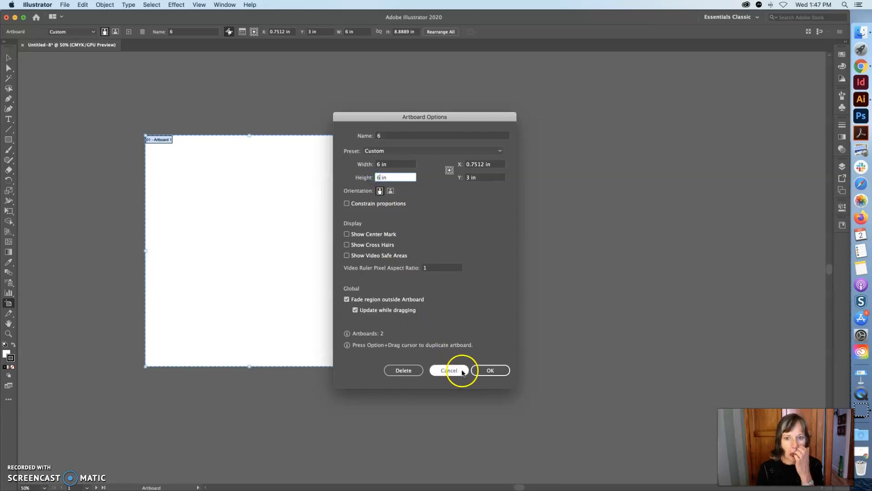
click(491, 371)
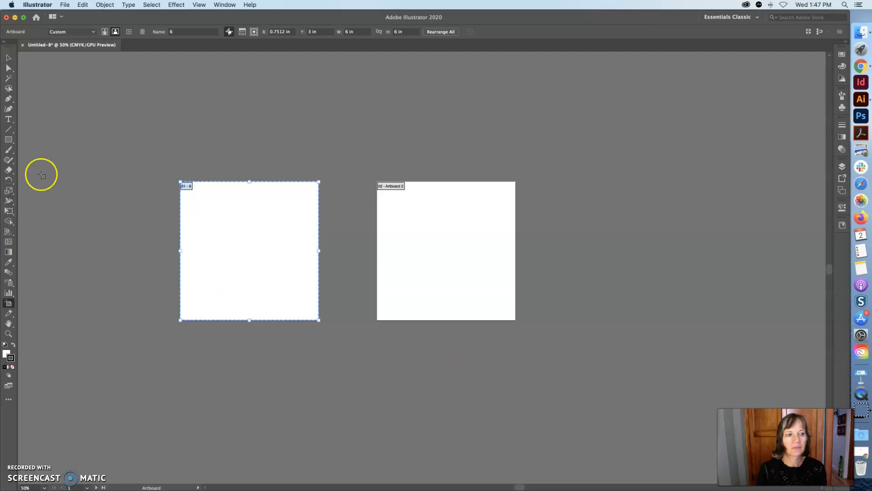
Add a point text reading C near the top-left corner of the artboard
click(8, 58)
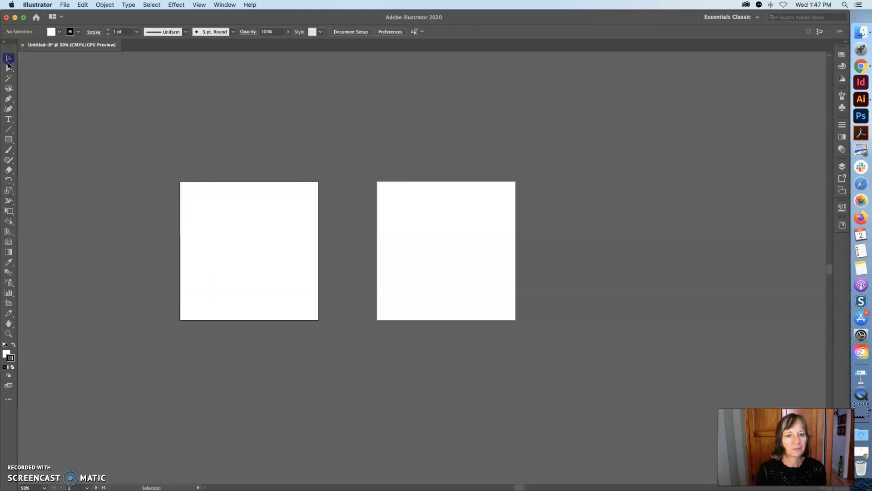
key(super+space)
click(454, 291)
click(432, 277)
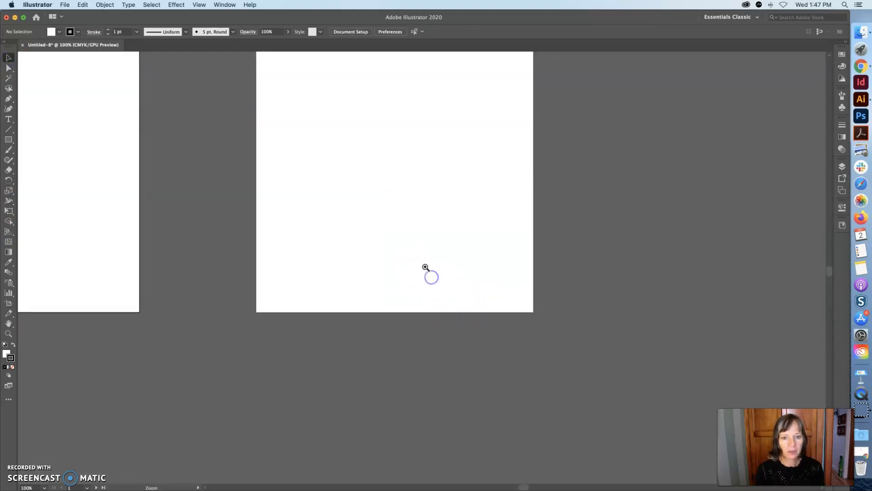
click(425, 263)
mouse_move(829, 269)
mouse_down()
mouse_move(831, 258)
mouse_move(830, 268)
mouse_up()
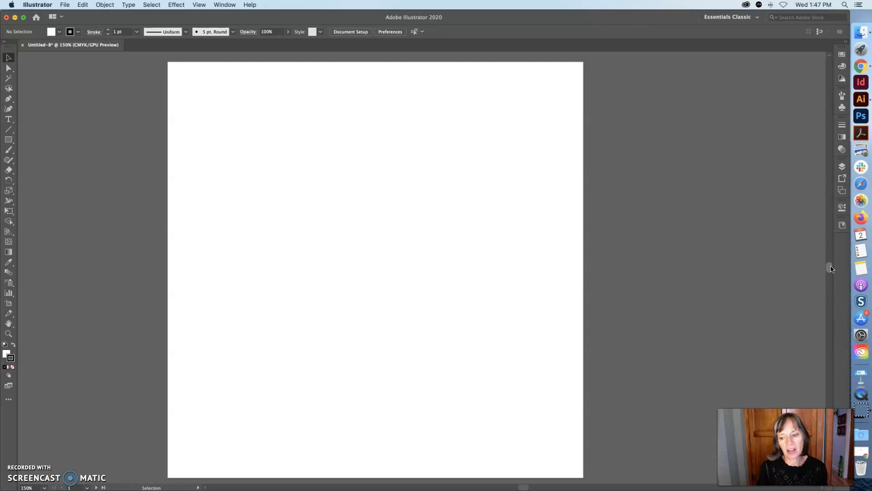
click(7, 119)
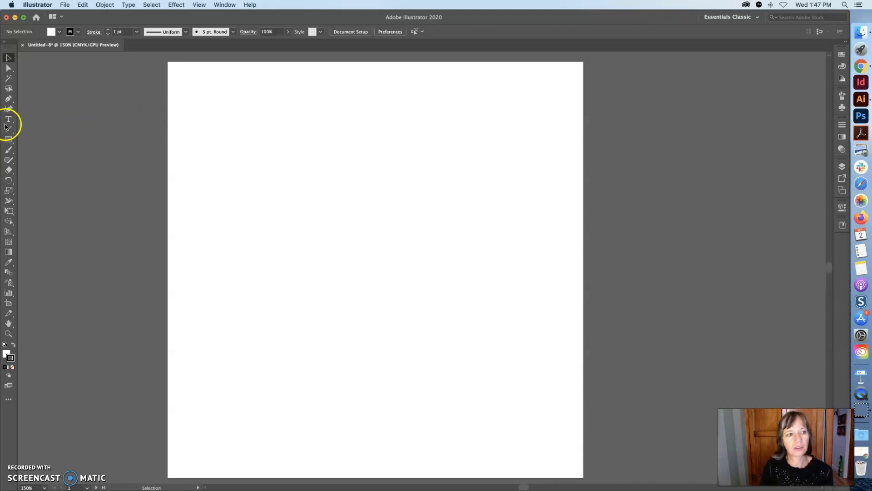
click(8, 120)
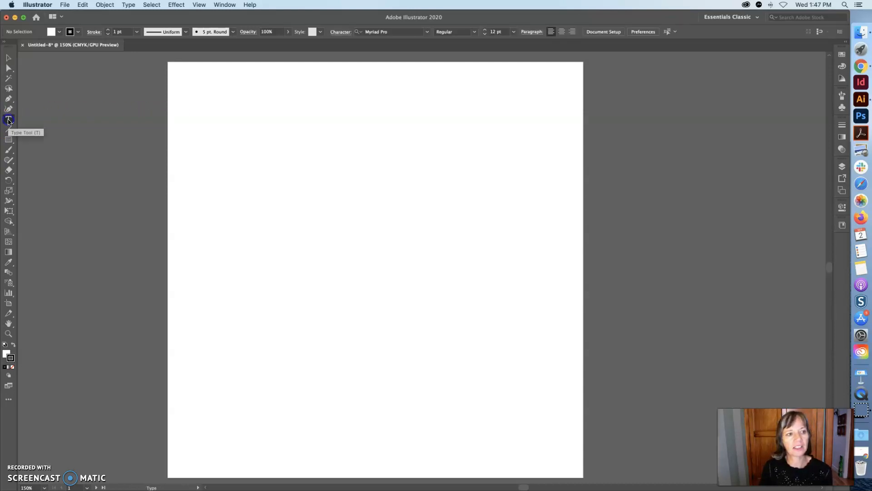
click(228, 114)
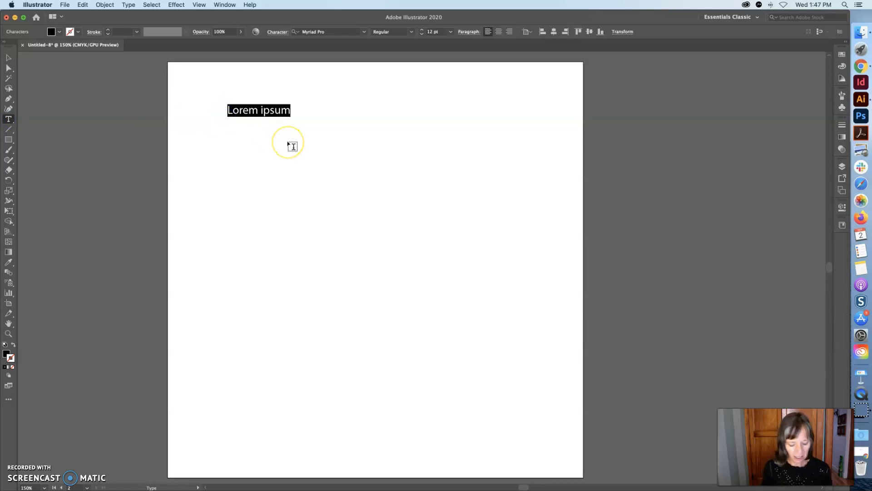
text(C)
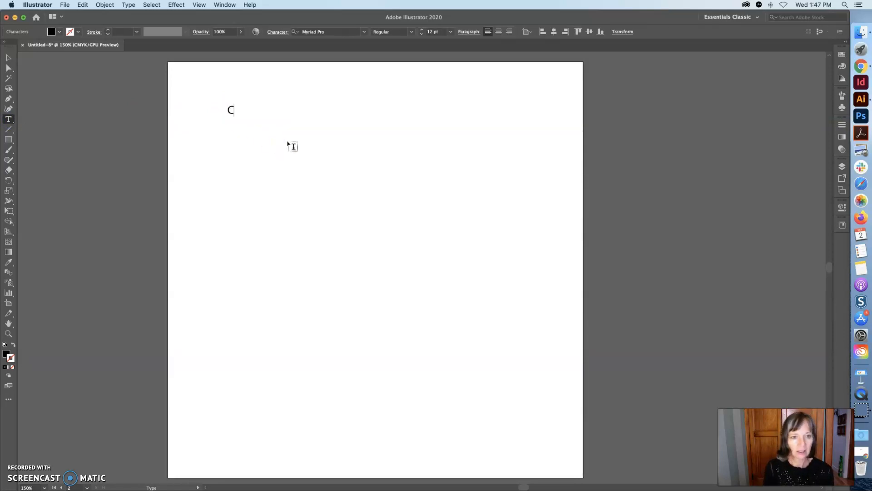
Draw an area text box below the C, filled with placeholder text
click(239, 156)
drag(249, 161, 399, 227)
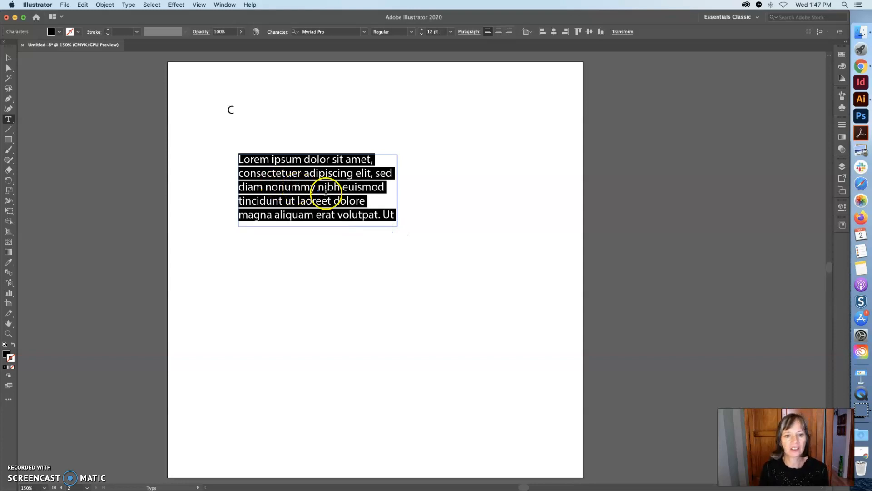
Resize the area text box by its handles, making it narrow and tall, then wide and short
click(343, 193)
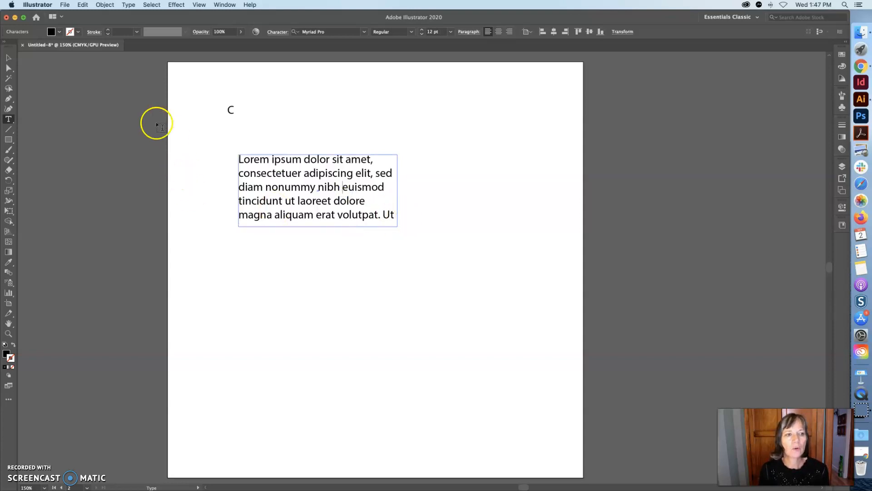
click(9, 57)
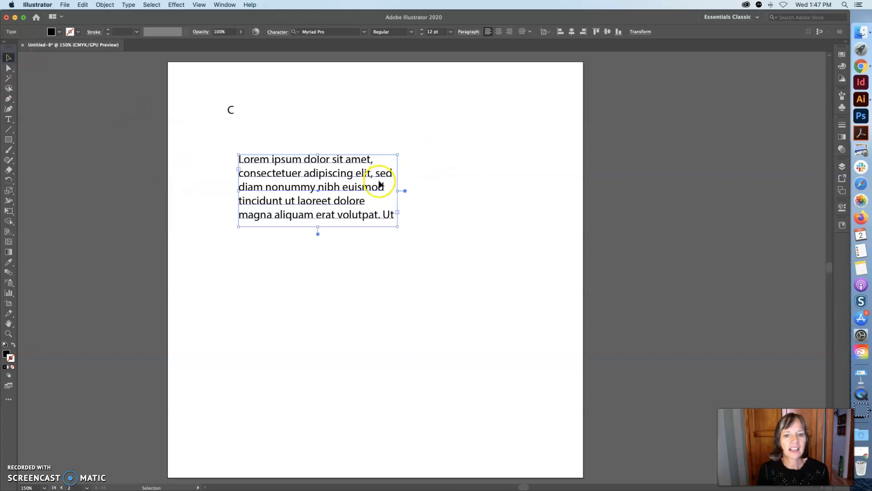
drag(398, 227, 333, 283)
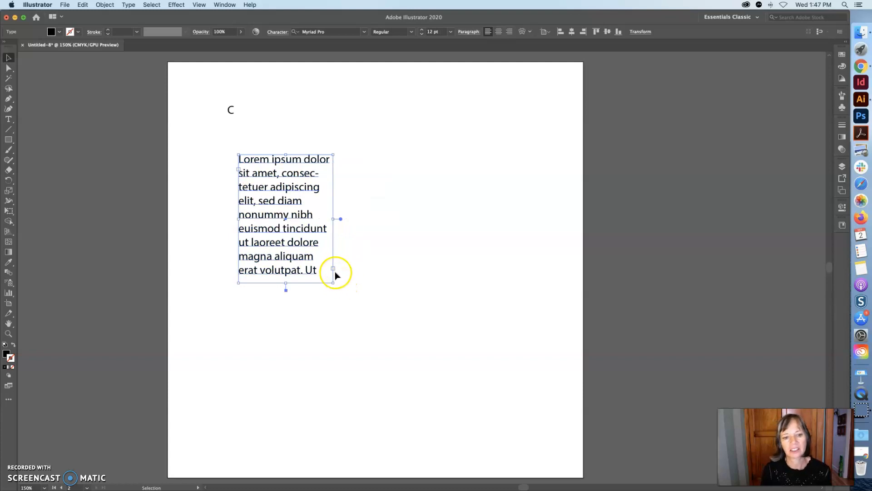
key(t)
click(334, 270)
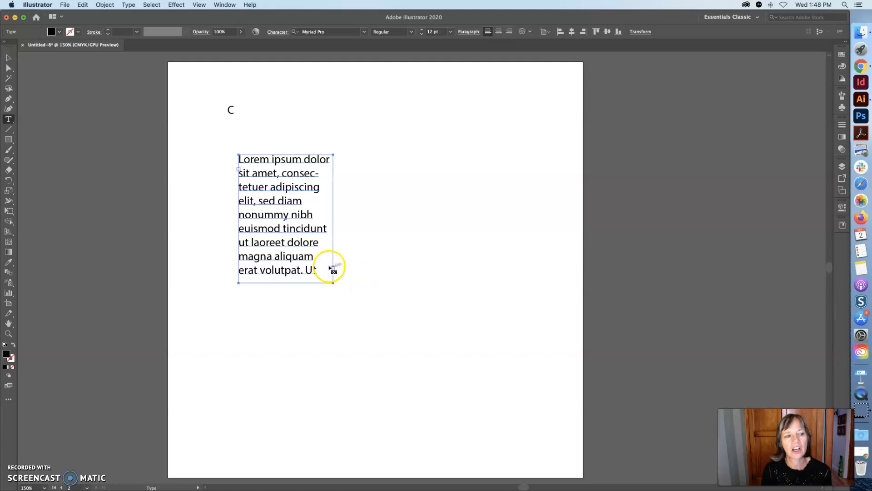
click(8, 58)
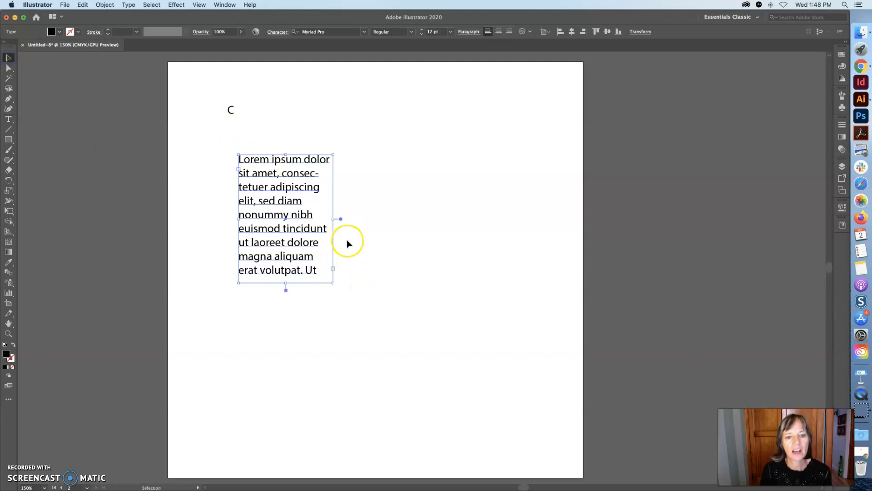
click(333, 218)
drag(334, 218, 471, 219)
drag(354, 283, 355, 191)
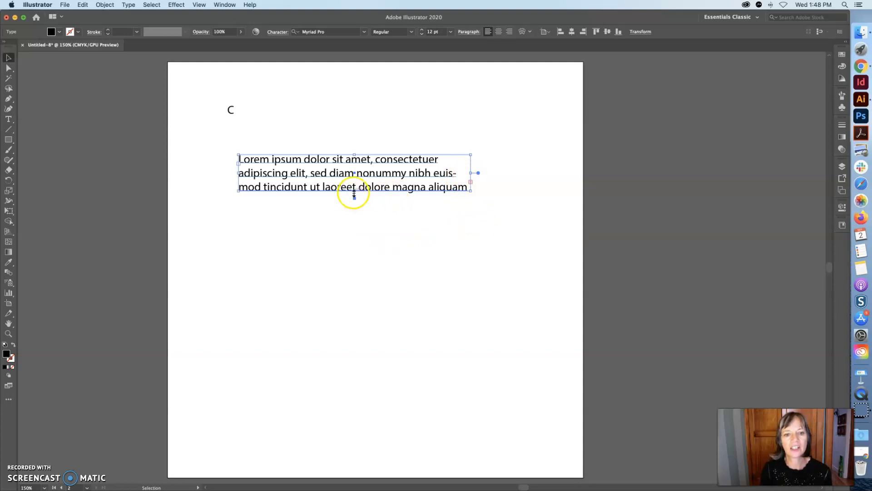
Thread the overflow text of the area box into a new linked text box below right
drag(354, 193, 354, 226)
drag(353, 236, 354, 187)
click(471, 178)
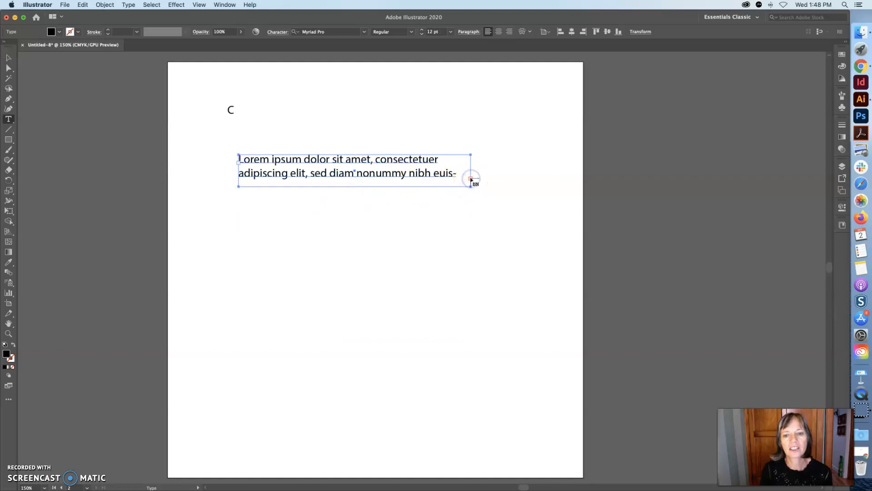
click(441, 213)
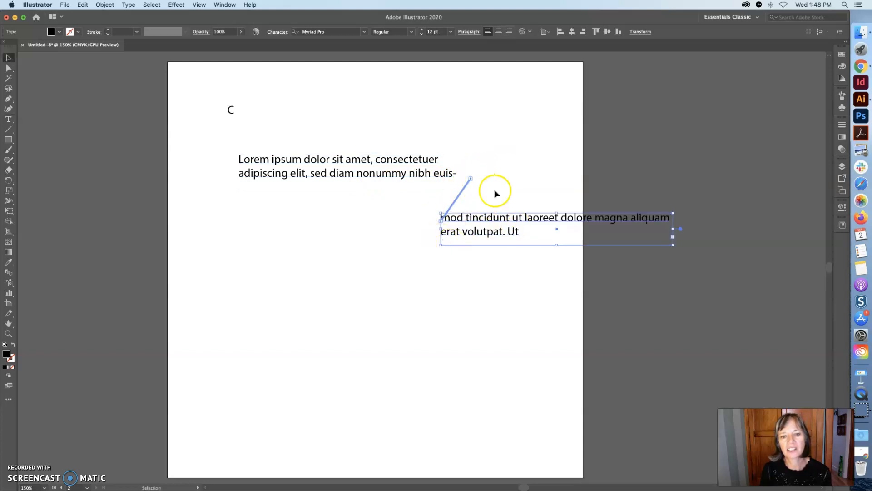
Delete both threaded area text boxes, leaving only the C
scroll(483, 242, left, 2)
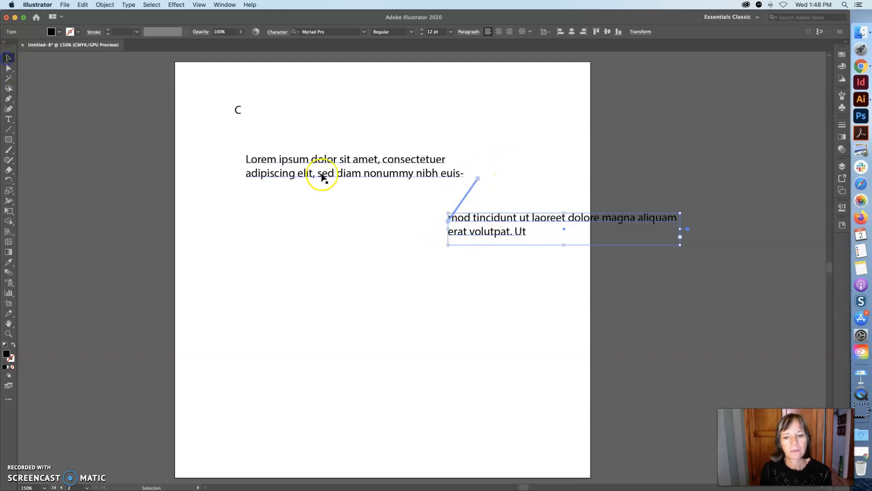
shift+click(406, 170)
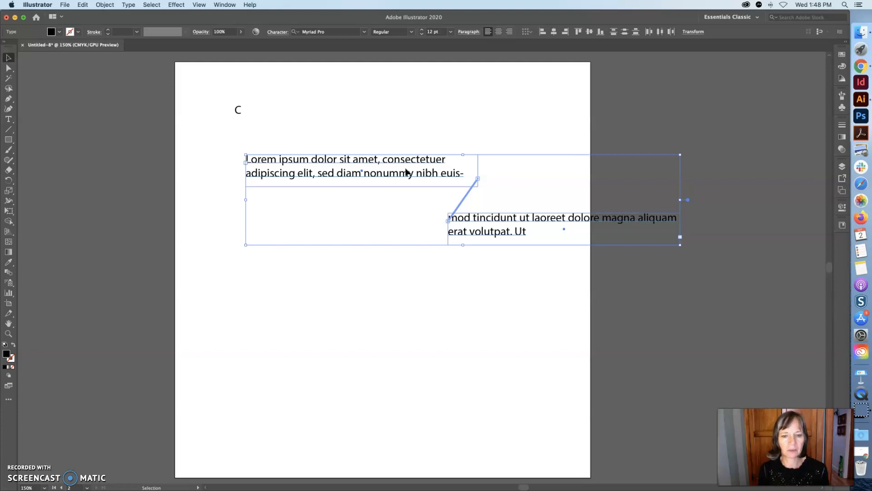
key(Delete)
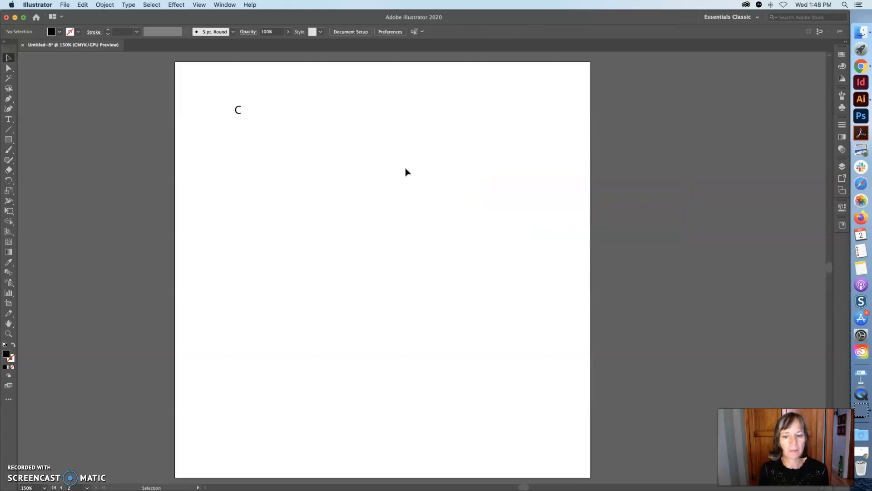
Add a point text reading OMPRESSED in capitals near the top centre of the artboard
click(233, 136)
click(6, 124)
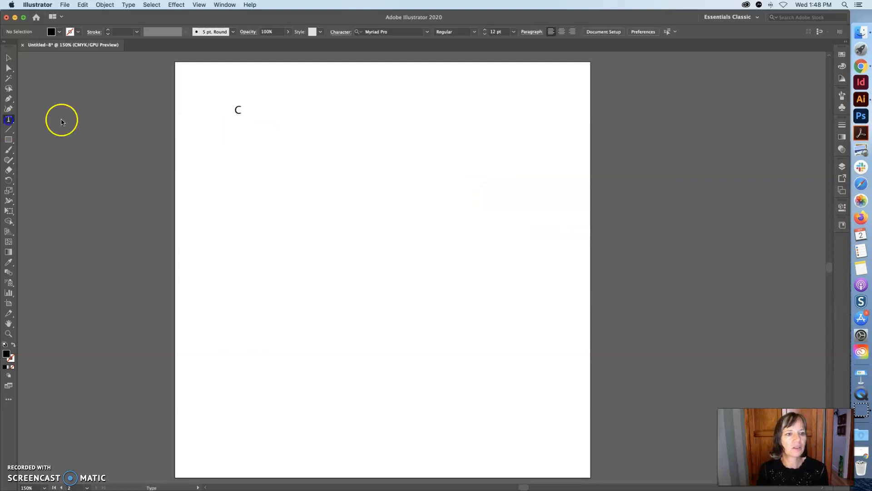
click(351, 108)
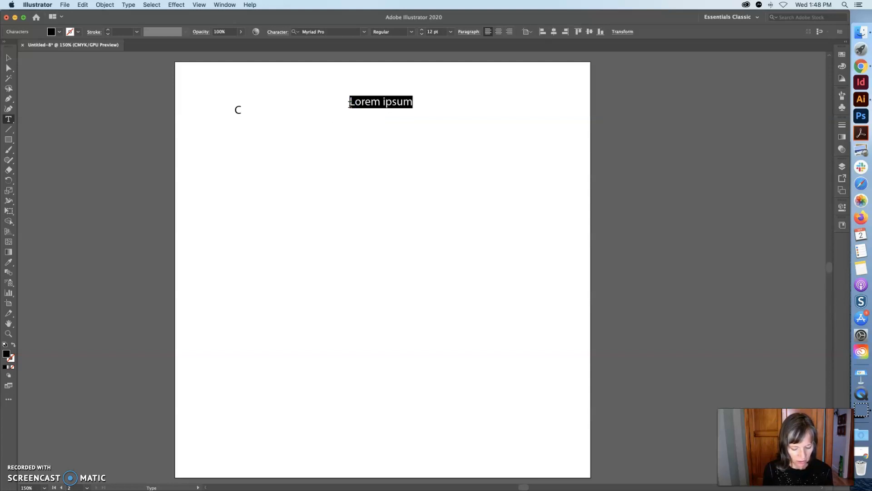
text(Ompress)
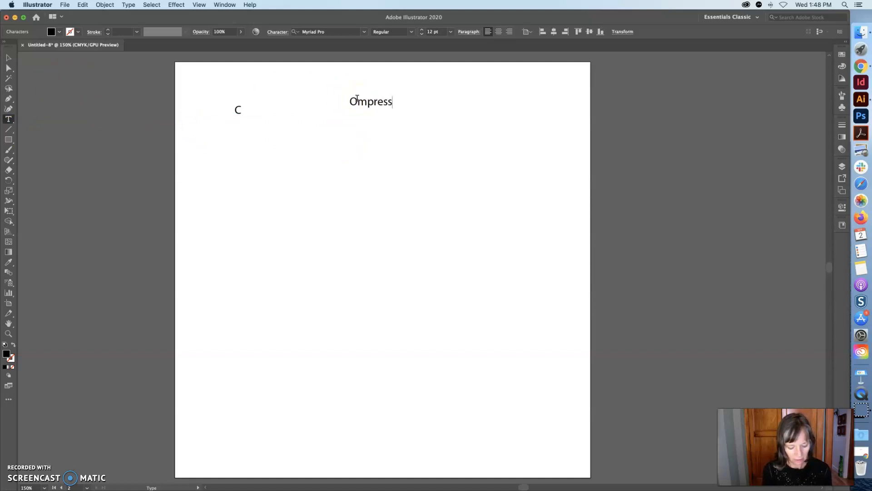
text(ed)
drag(358, 101, 428, 99)
text(MPRESSED)
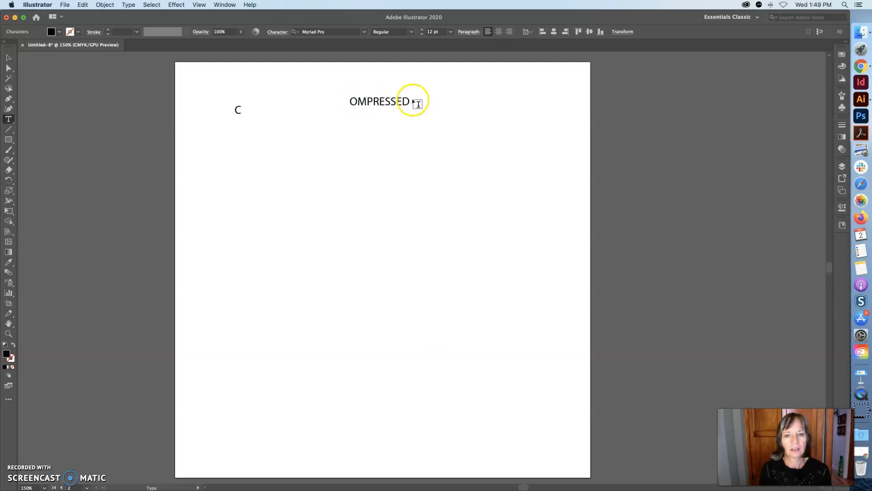
Move the OMPRESSED text to the artboard's middle and place the C above and left of it
drag(410, 101, 355, 100)
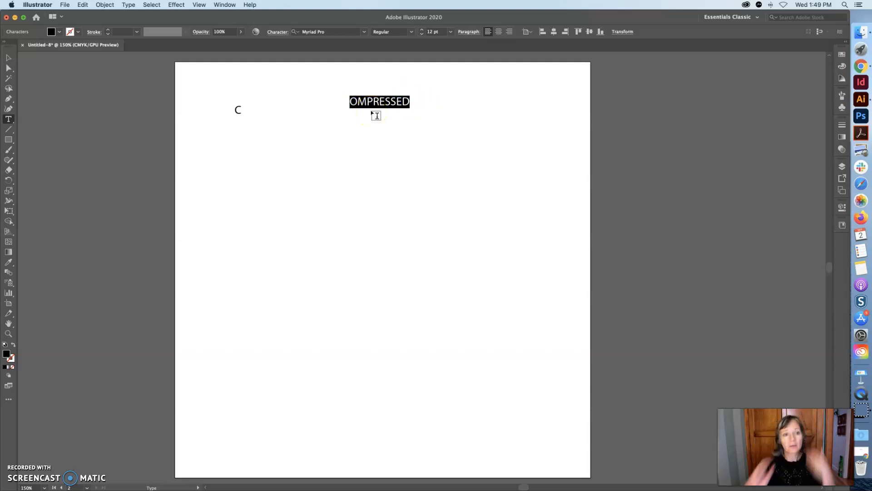
click(4, 59)
drag(363, 101, 353, 250)
drag(237, 110, 339, 208)
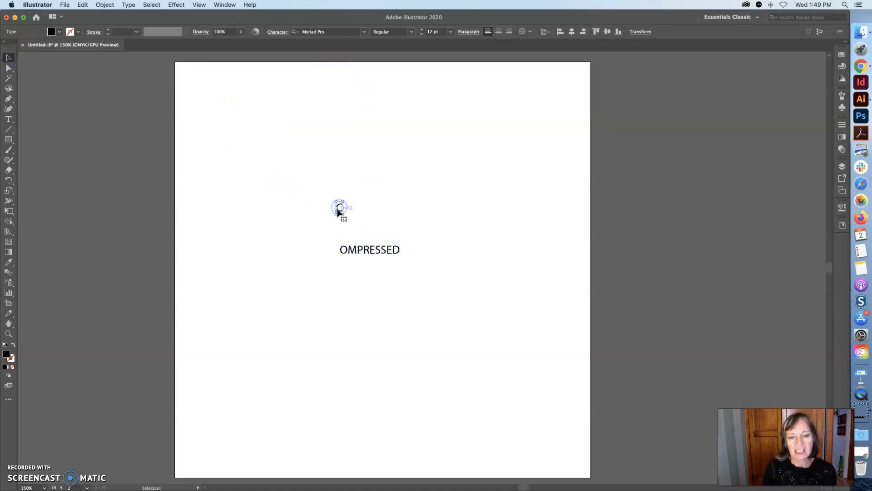
click(9, 118)
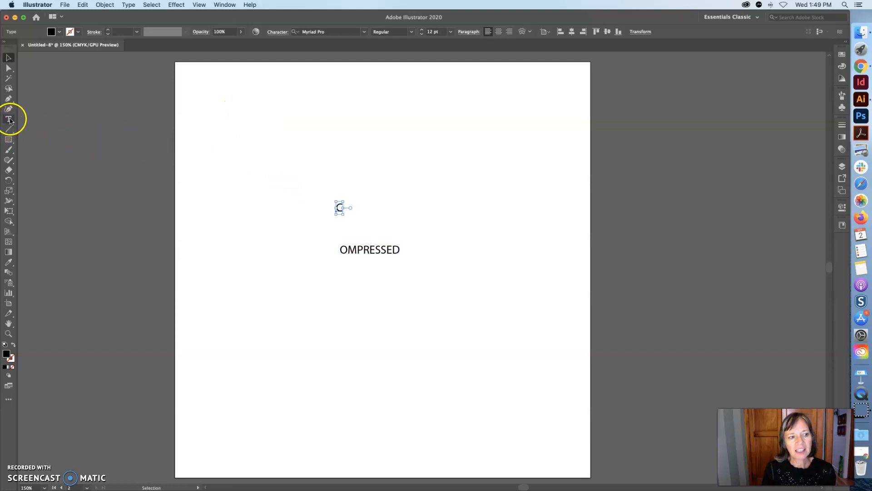
drag(398, 248, 326, 246)
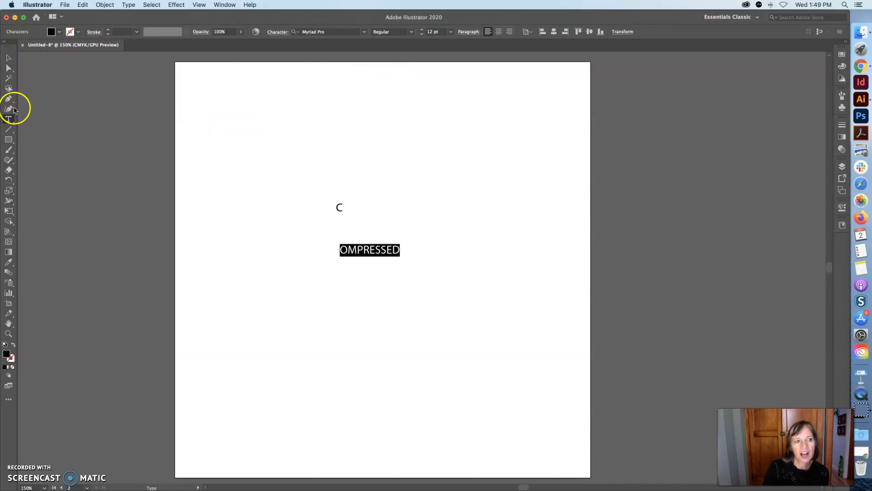
click(8, 140)
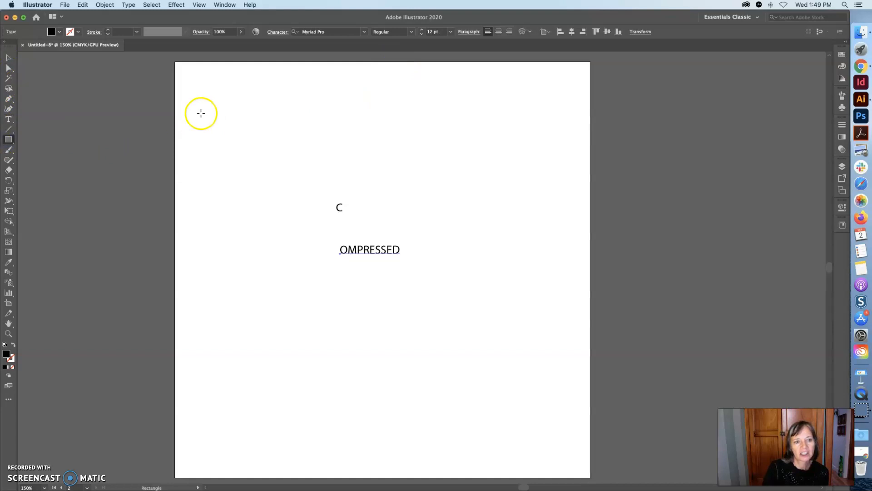
drag(201, 100, 275, 174)
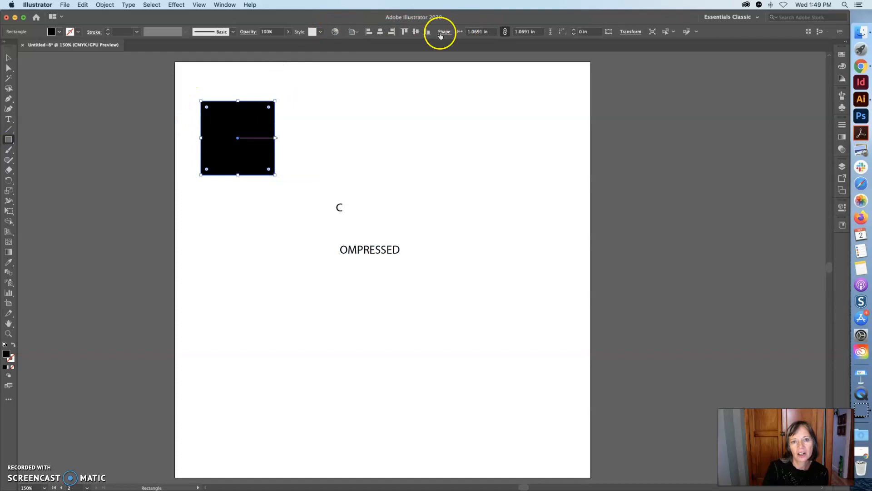
click(9, 58)
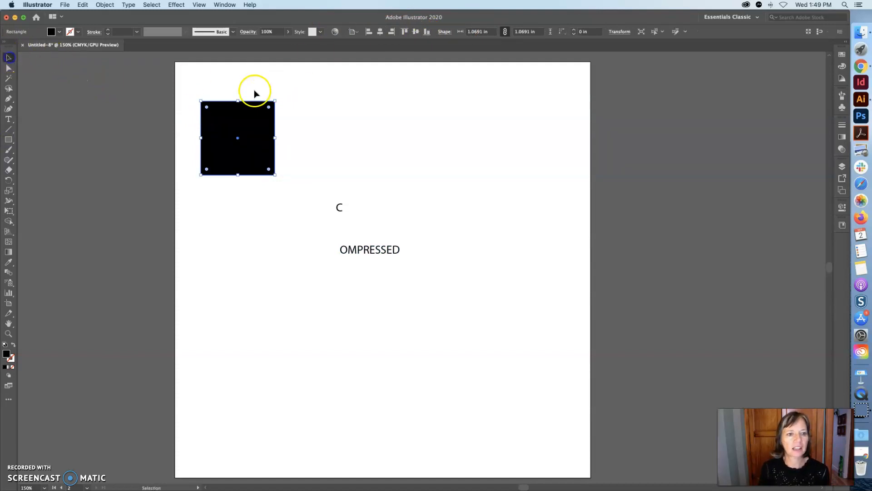
key(Delete)
Set the OMPRESSED text's font to Helvetica Bold
drag(315, 171, 385, 271)
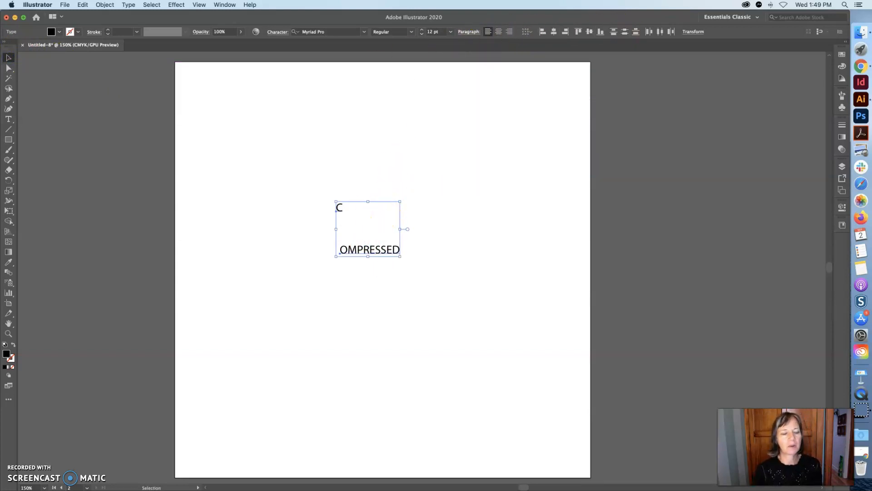
click(6, 118)
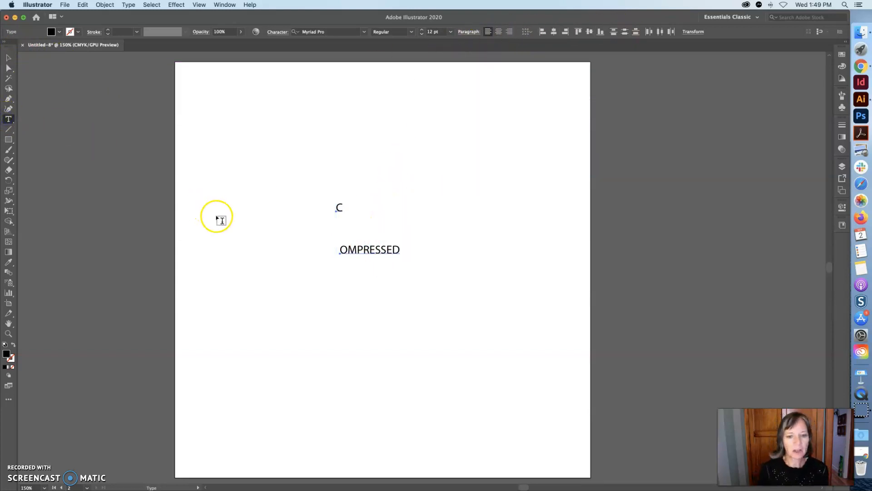
drag(398, 249, 327, 251)
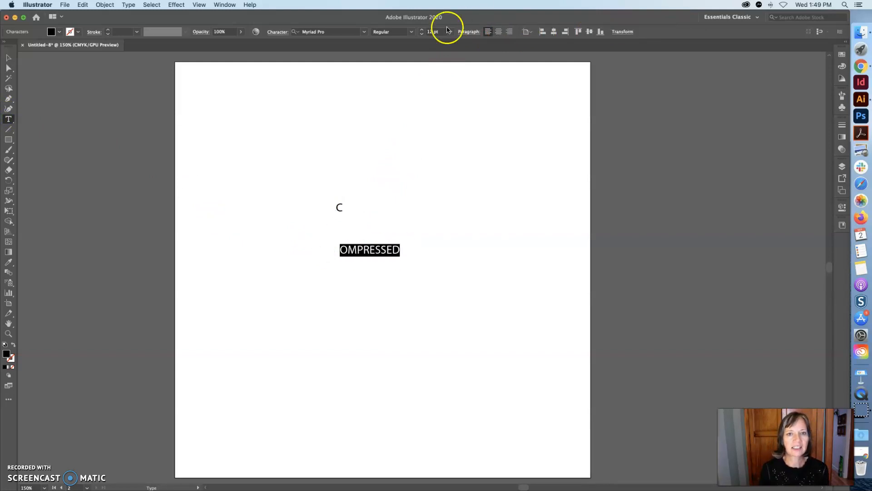
click(364, 31)
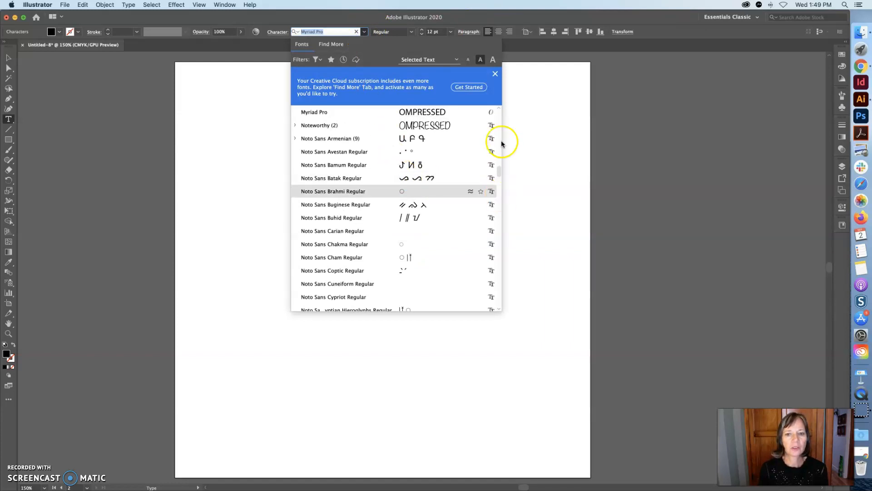
drag(498, 171, 495, 154)
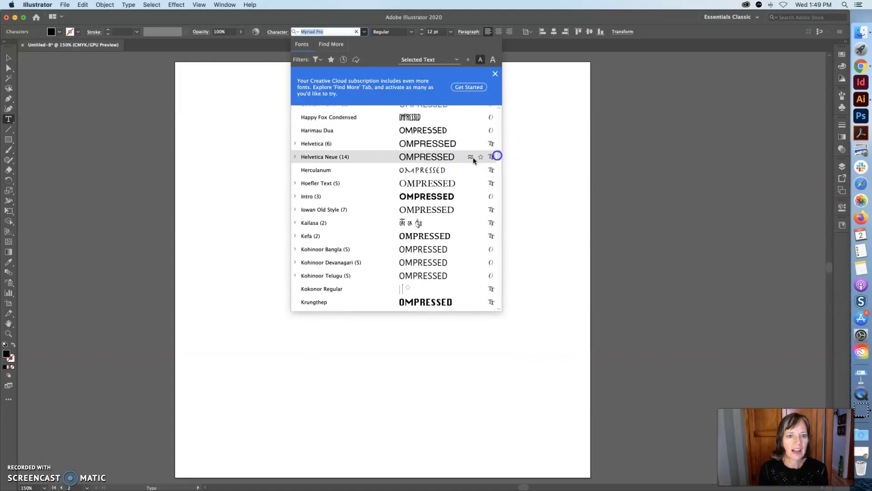
click(313, 145)
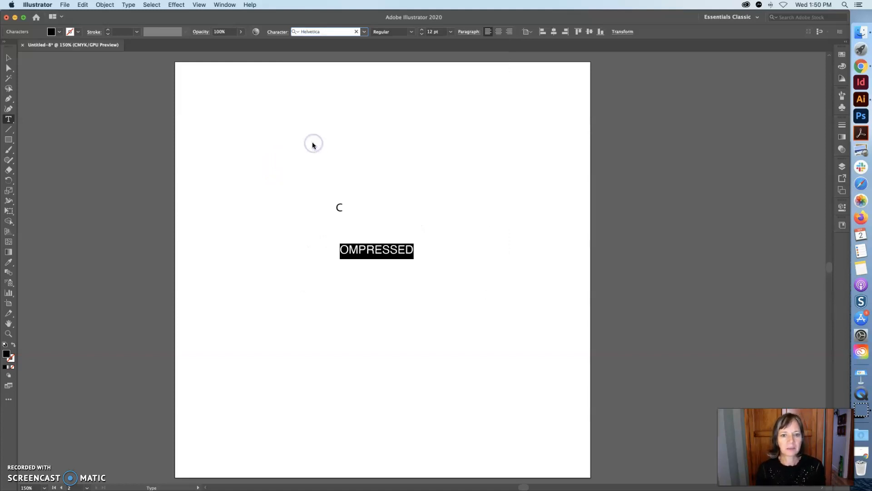
click(410, 32)
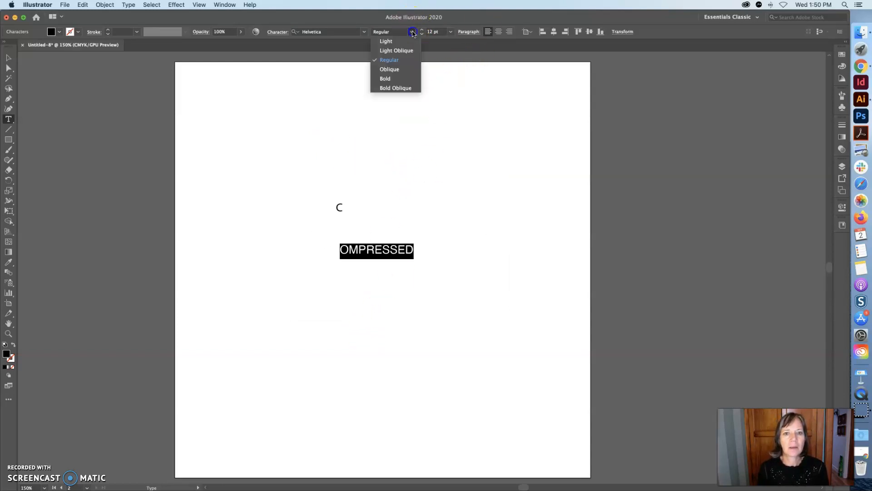
click(401, 76)
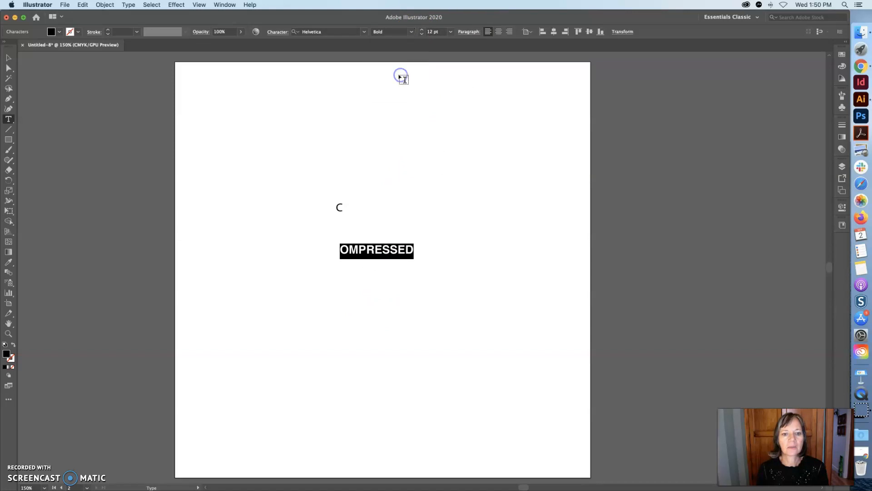
Apply the OMPRESSED text's Helvetica Bold formatting to the C with the Eyedropper tool
click(339, 207)
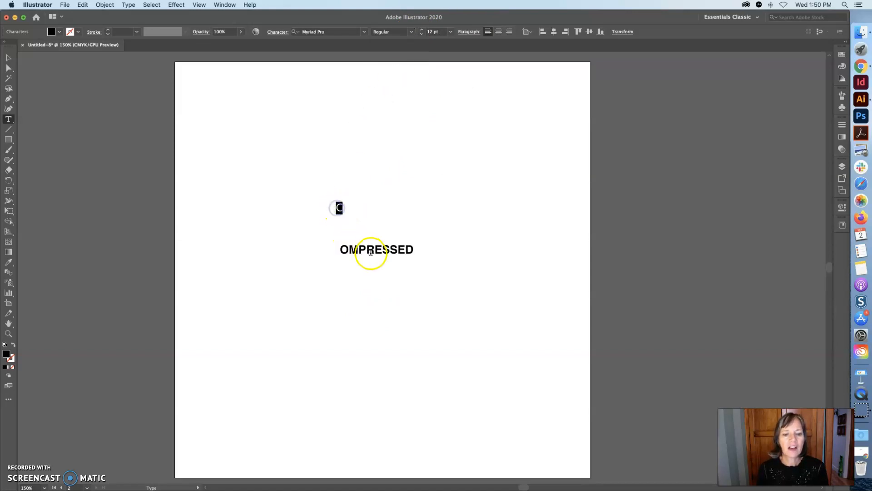
click(334, 206)
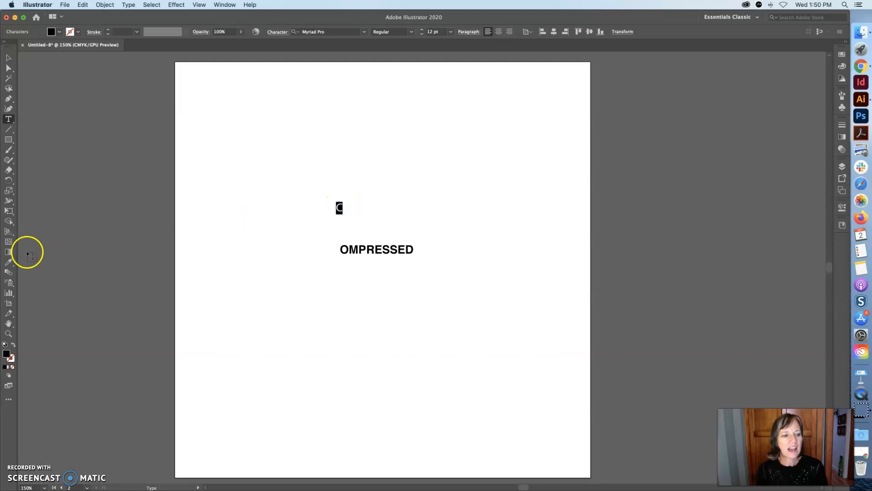
click(9, 262)
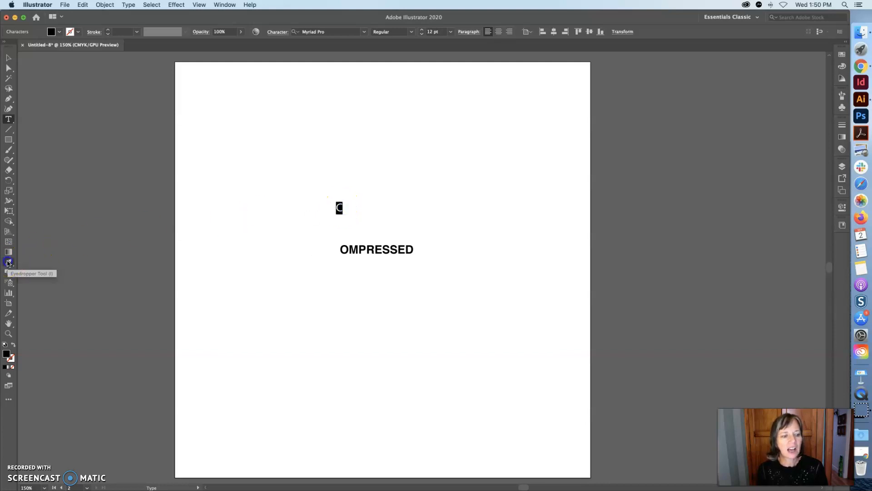
click(392, 248)
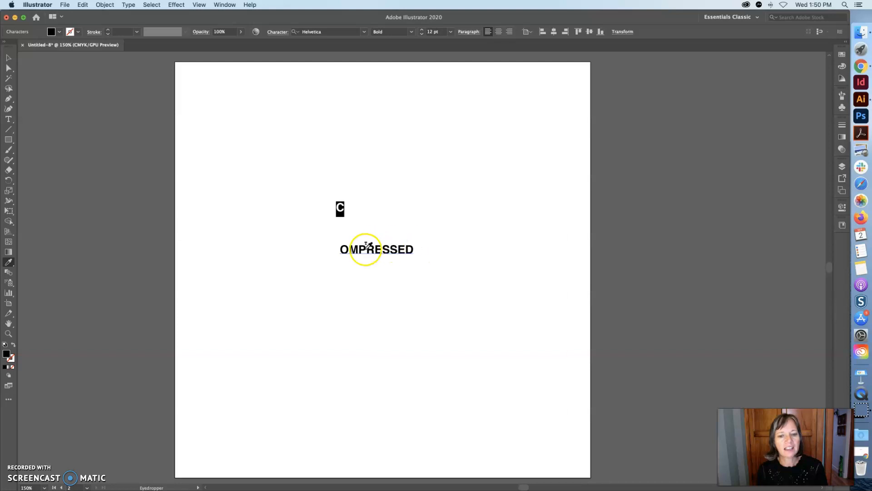
click(9, 57)
click(346, 210)
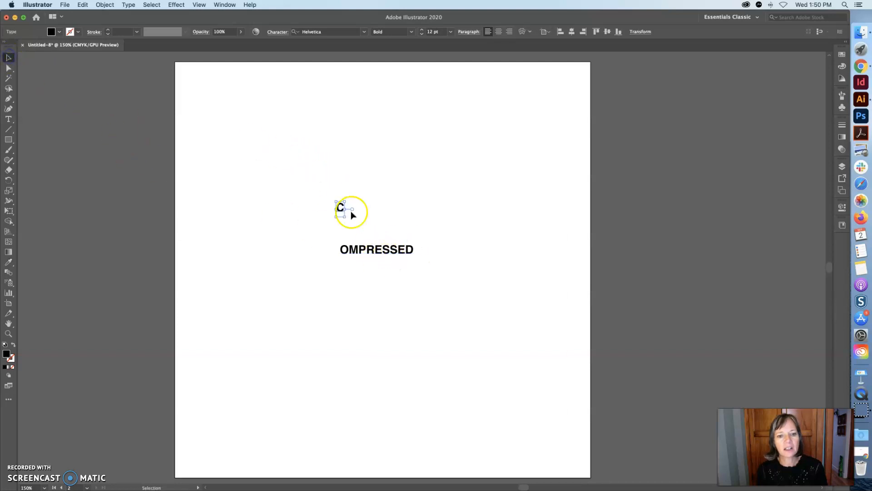
Move the OMPRESSED text to the right of the C, level with it
drag(383, 247, 449, 207)
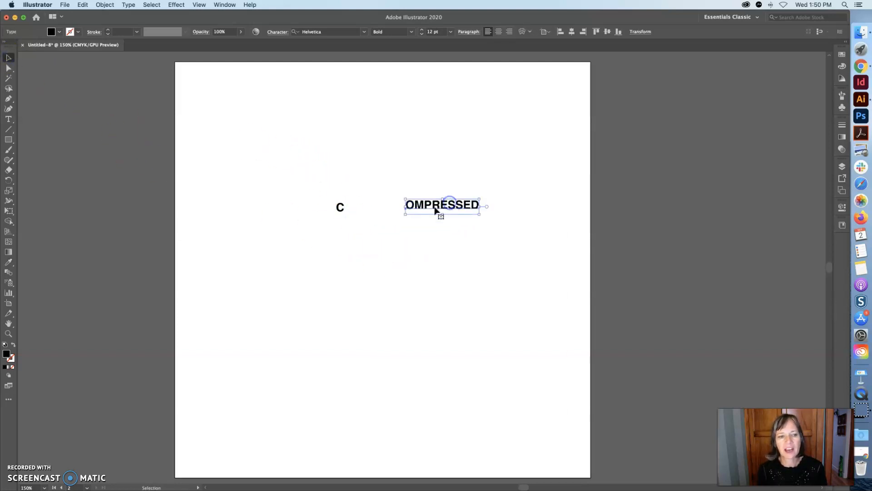
Draw a rectangle about 1.01 × 0.66 in near the artboard's upper left and fill it yellow
click(9, 140)
mouse_move(240, 104)
mouse_down()
mouse_move(263, 129)
mouse_move(311, 149)
mouse_up()
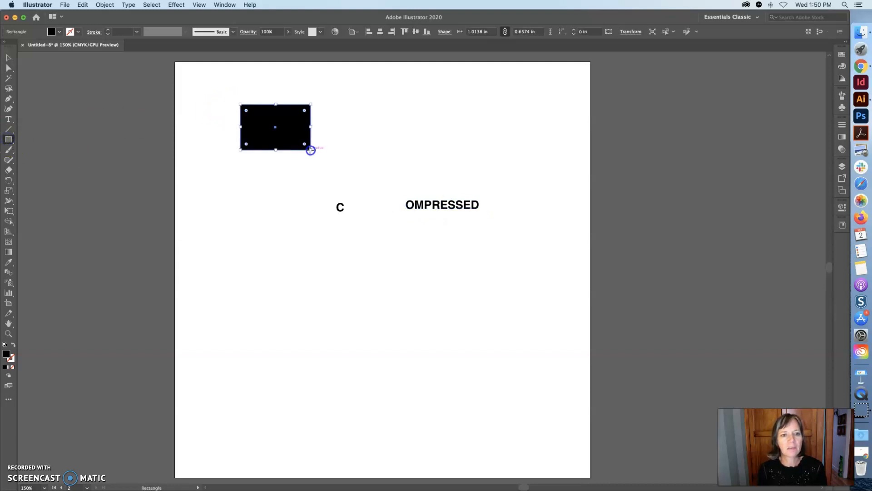
click(842, 66)
click(753, 120)
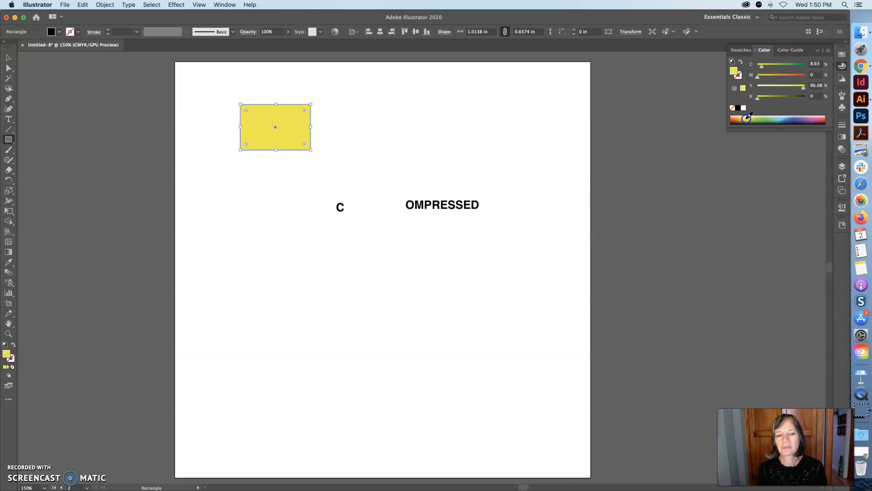
Draw a second rectangle about 0.98 × 0.63 in near the upper right and fill it blue
click(9, 139)
drag(438, 110, 507, 155)
click(798, 120)
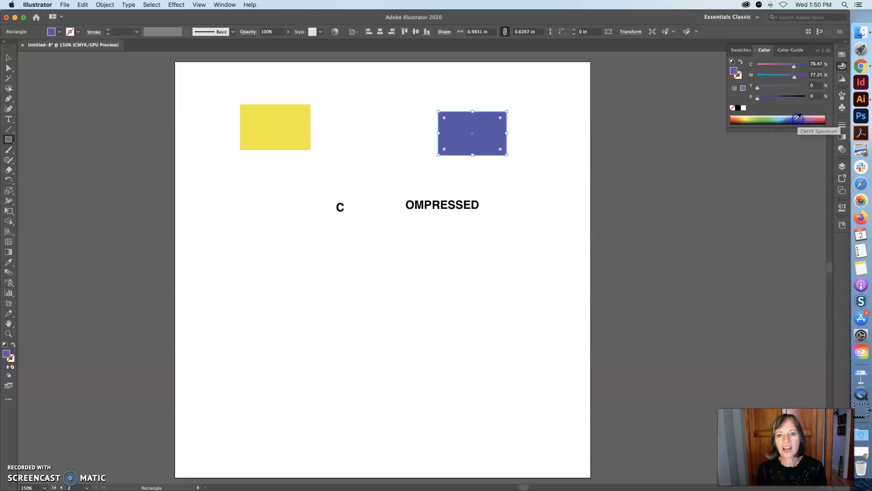
Apply the yellow rectangle's fill to the blue rectangle with the Eyedropper tool
click(8, 58)
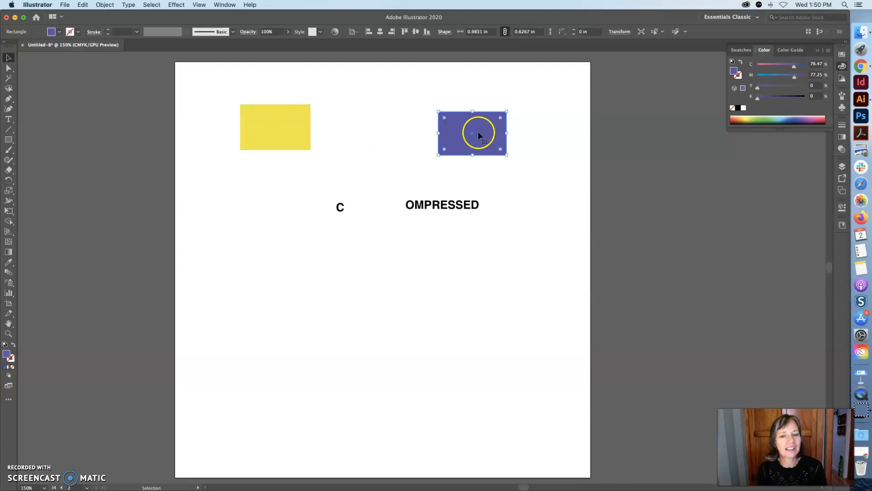
click(8, 263)
click(290, 128)
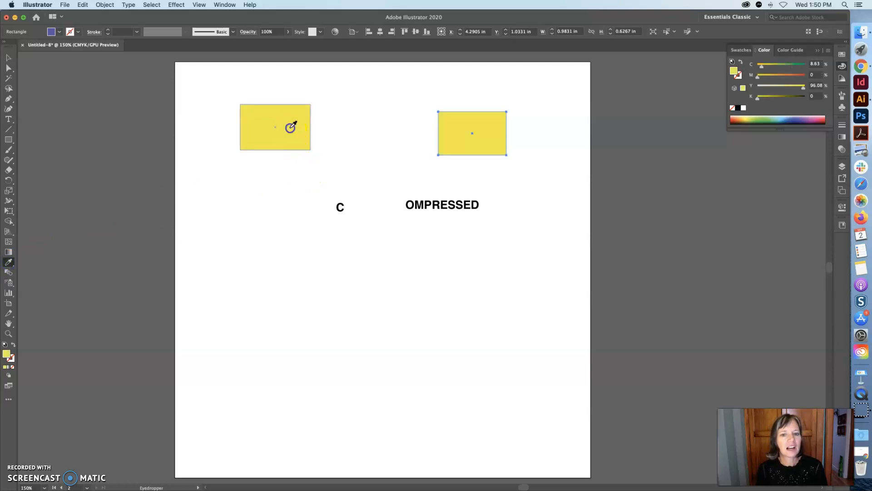
Select both rectangles and delete them
click(8, 57)
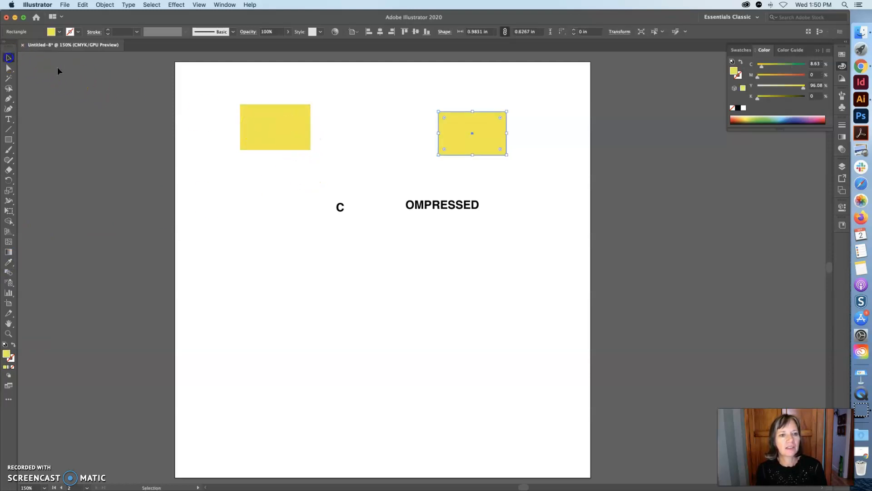
drag(221, 74, 504, 152)
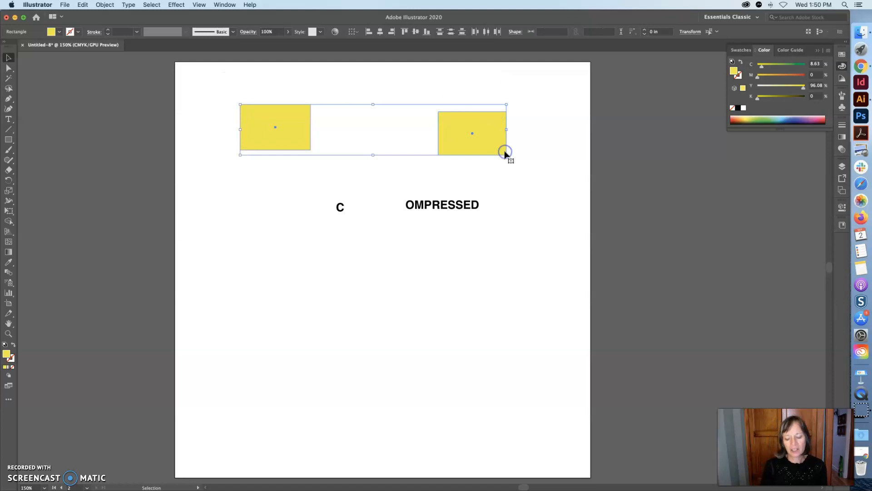
key(Delete)
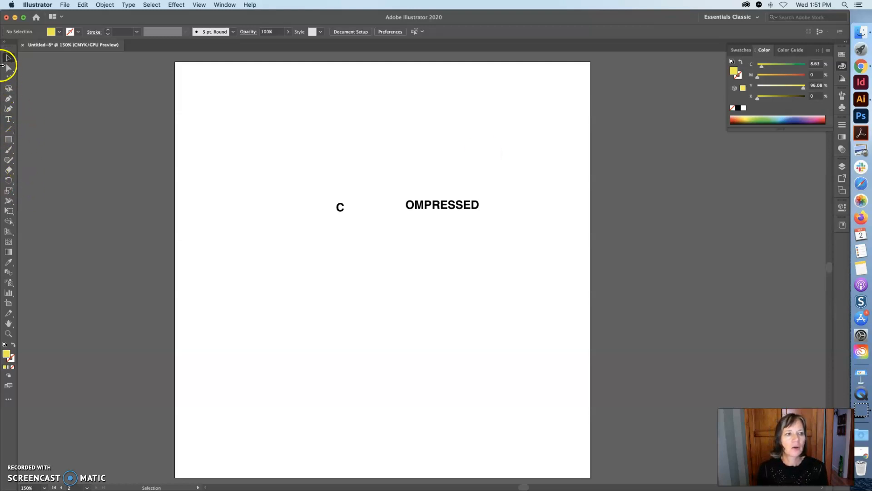
Move the C further left and place the OMPRESSED text slightly higher, to its right
drag(336, 205, 269, 187)
drag(420, 200, 383, 199)
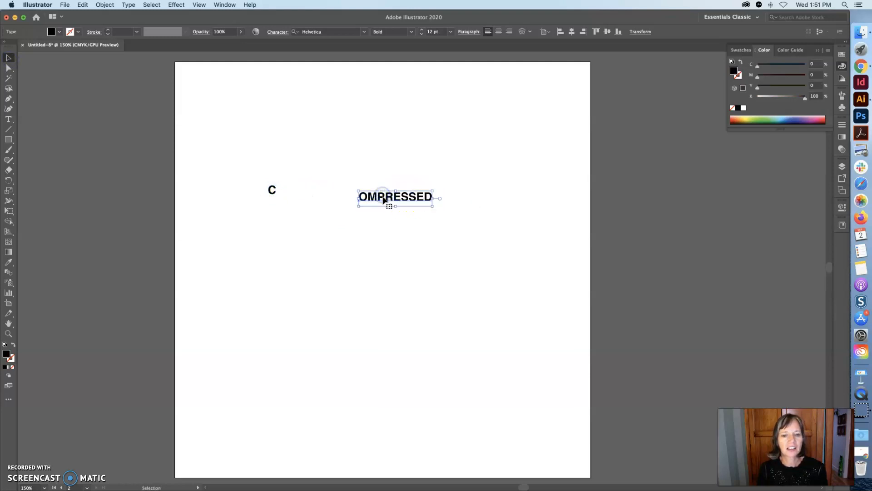
click(383, 205)
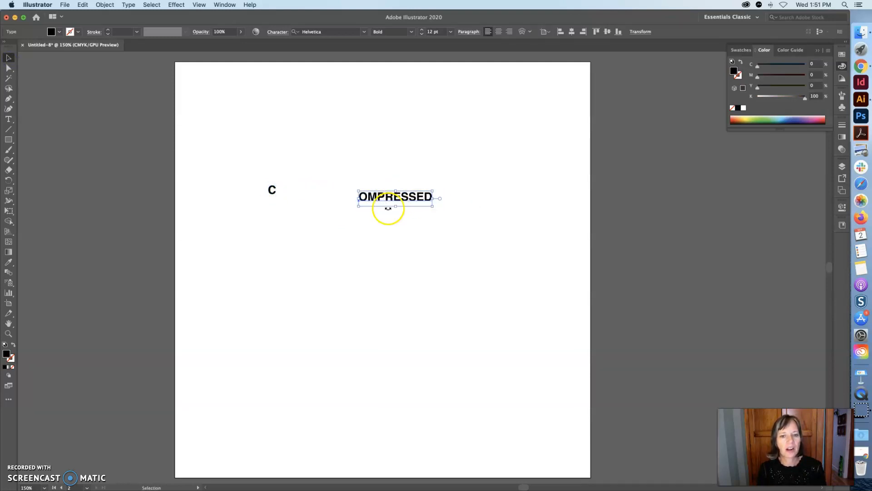
drag(383, 205, 366, 185)
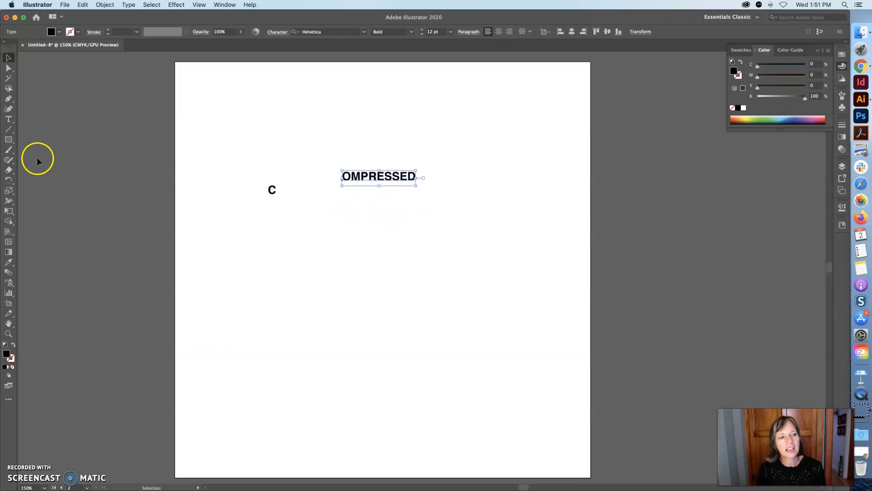
Set the first S in OMPRESSED to 36 pt
click(8, 119)
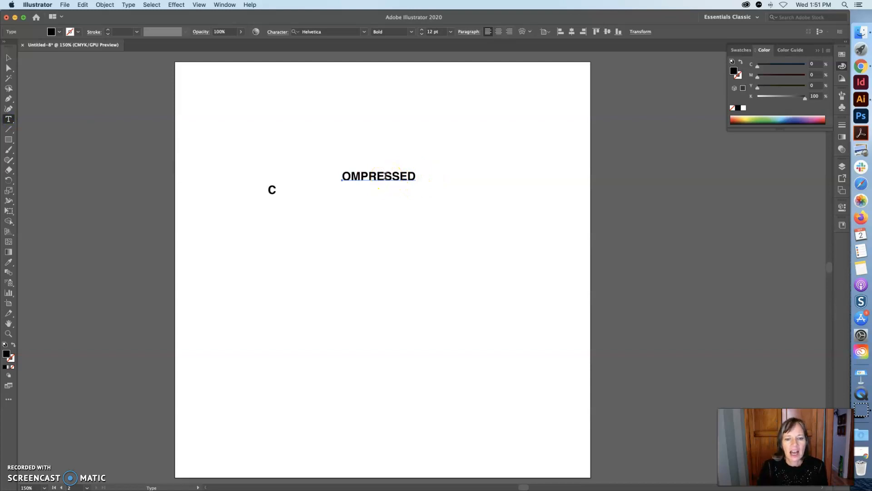
drag(392, 175, 392, 177)
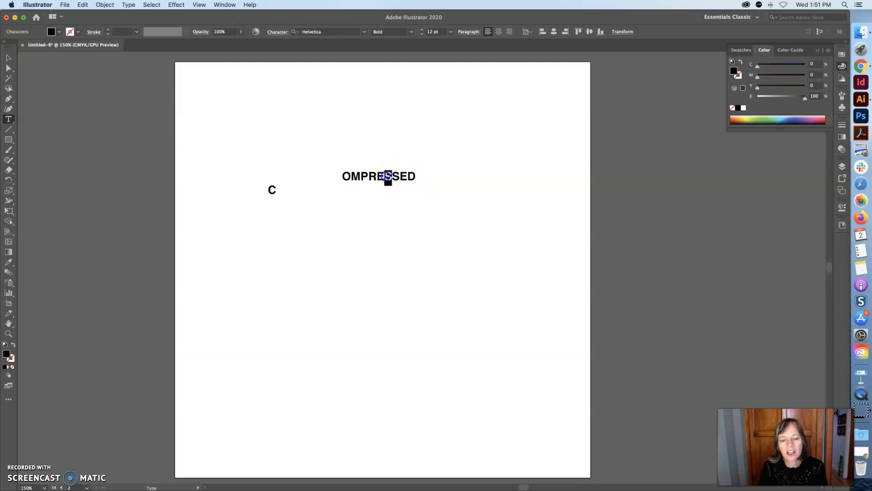
click(451, 32)
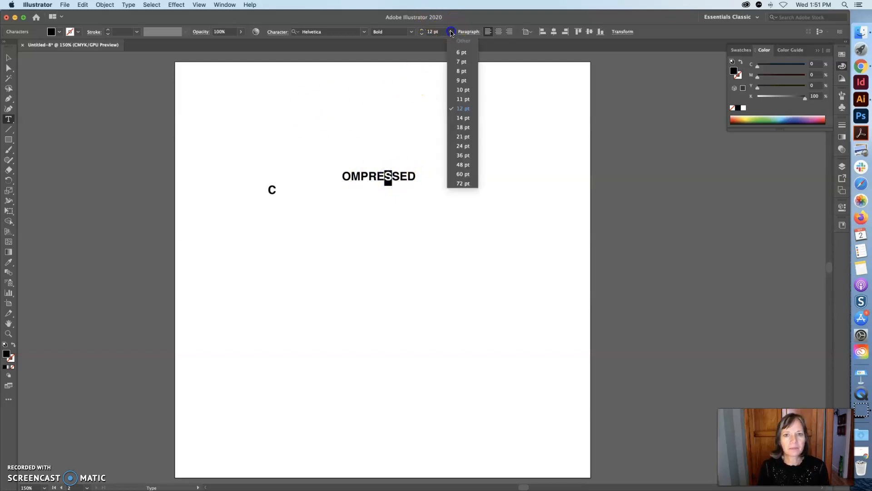
click(460, 154)
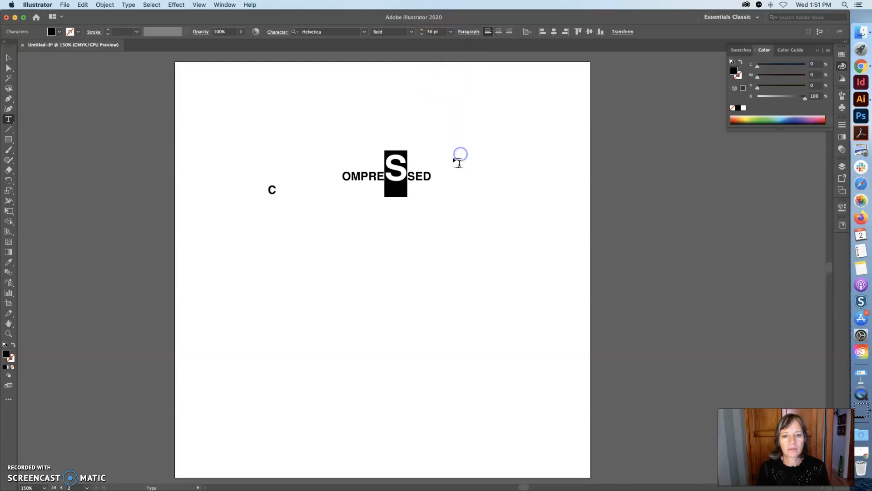
Replace the letters OMPRE at the start of the text with row
click(8, 58)
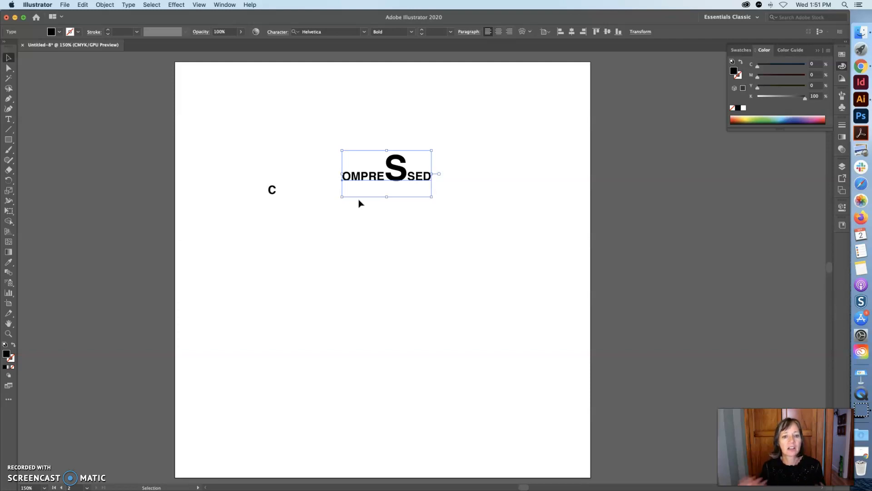
click(9, 118)
drag(385, 172, 339, 171)
text(row)
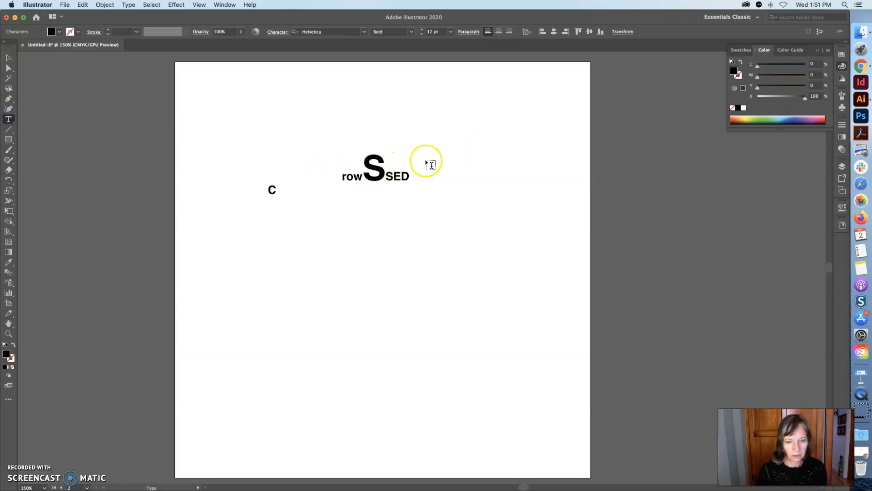
Try to copy the large S's formatting onto the w with the Eyedropper tool
drag(362, 173, 358, 173)
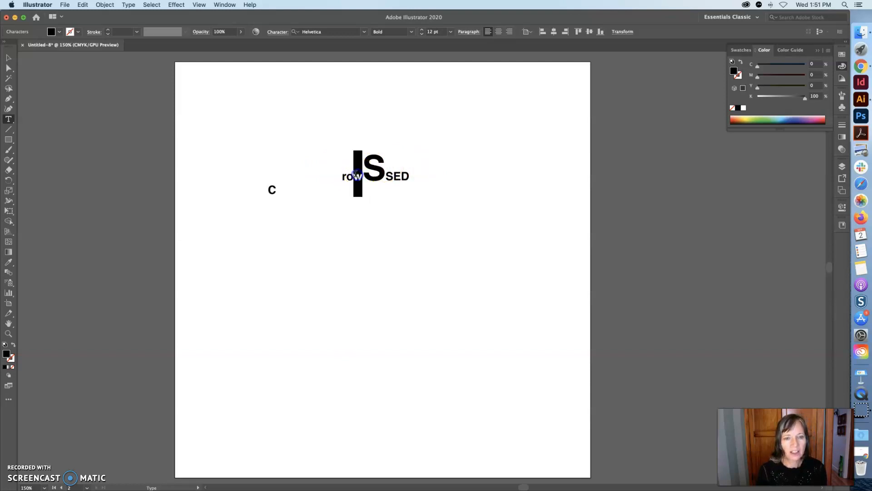
click(8, 262)
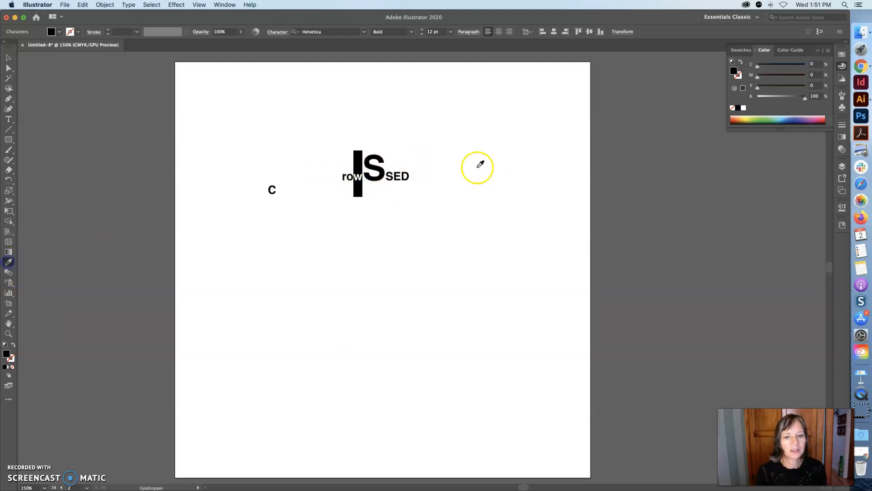
click(380, 156)
click(378, 156)
click(8, 119)
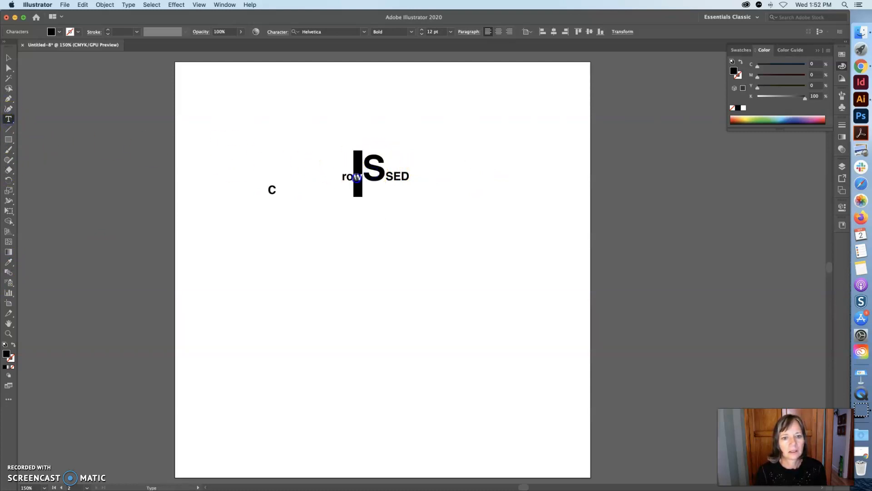
click(9, 262)
click(378, 178)
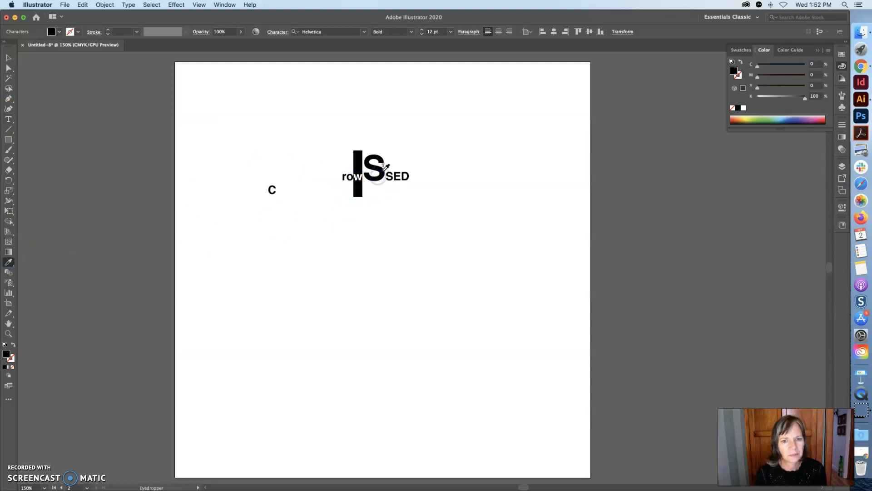
click(8, 57)
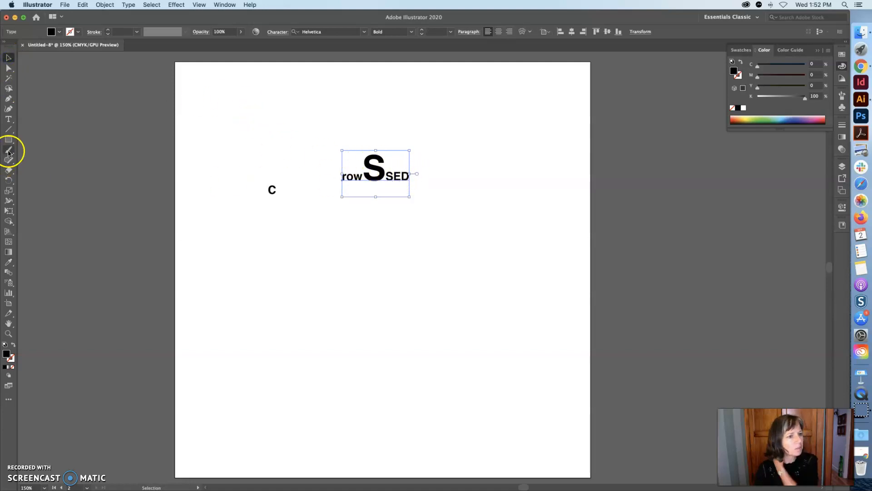
Enlarge the w, setting it to 48 pt and then to 90 pt
click(8, 119)
drag(362, 177, 354, 178)
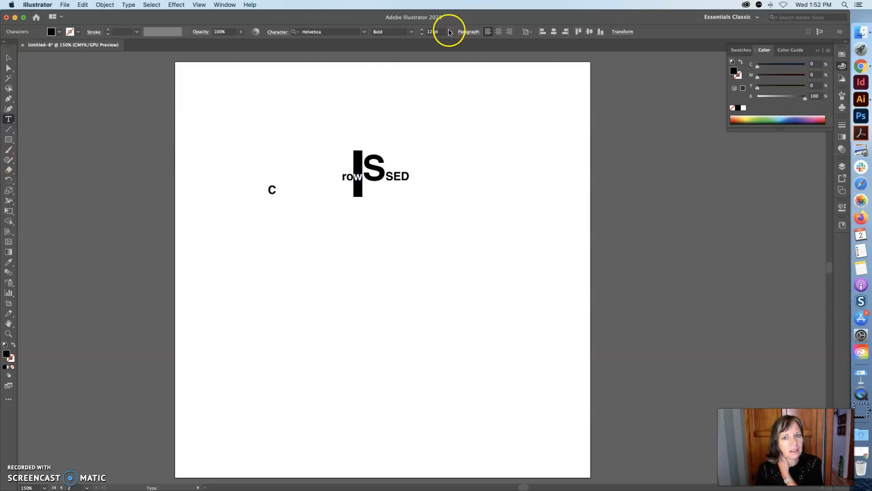
click(451, 32)
click(459, 147)
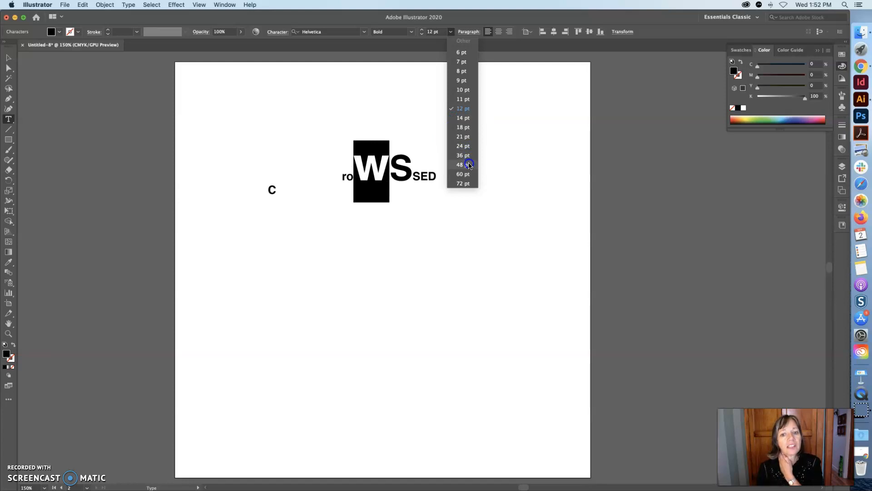
click(469, 164)
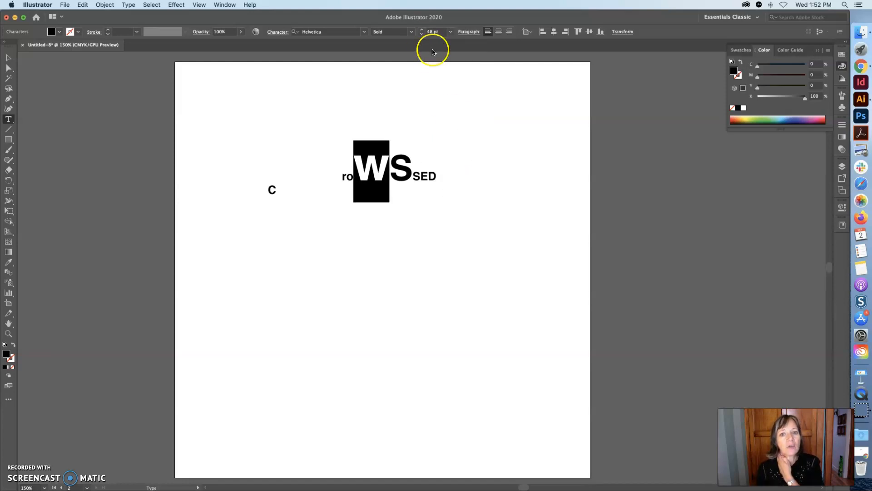
double_click(427, 31)
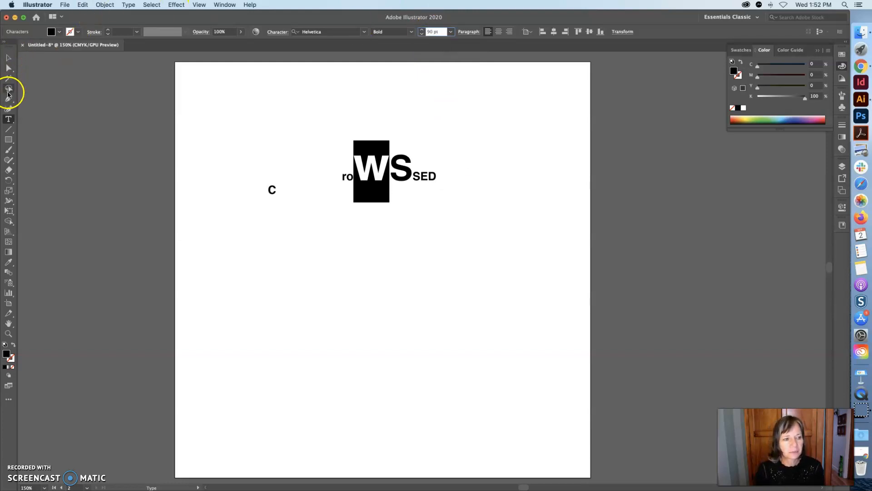
click(14, 118)
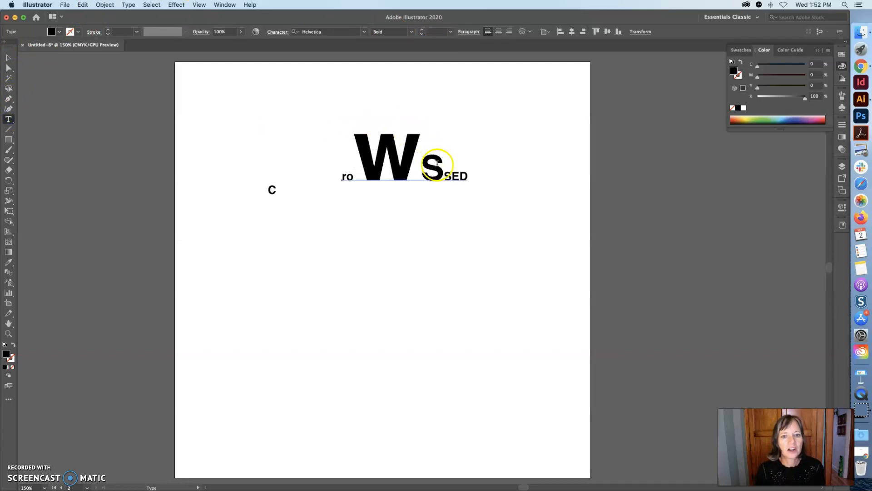
Delete SSED from the end of the text
drag(421, 181, 471, 175)
key(BackSpace)
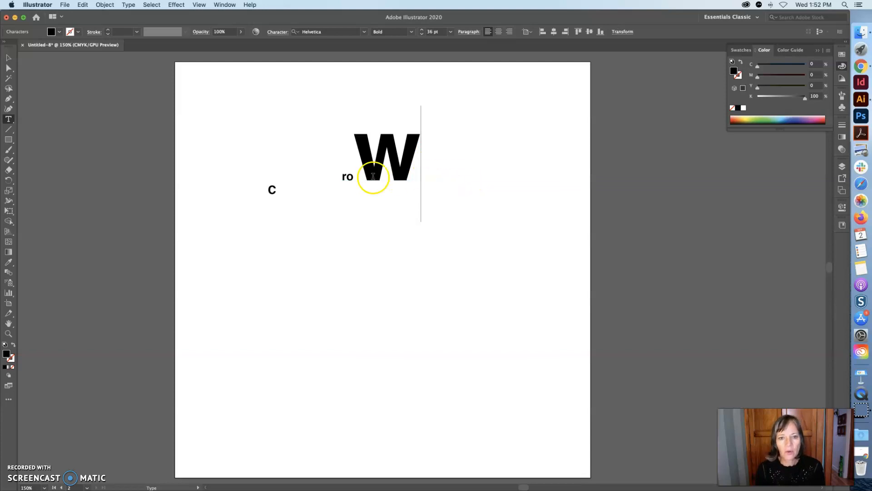
Set the o to 48 pt
click(348, 175)
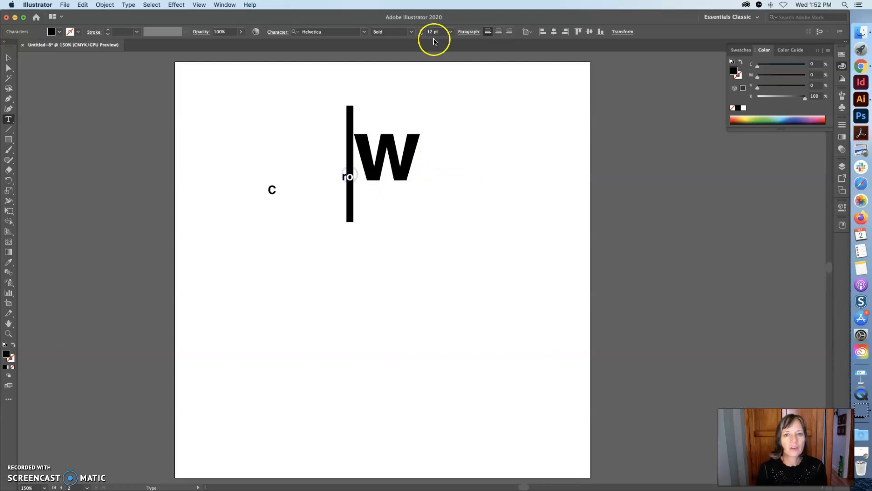
click(450, 32)
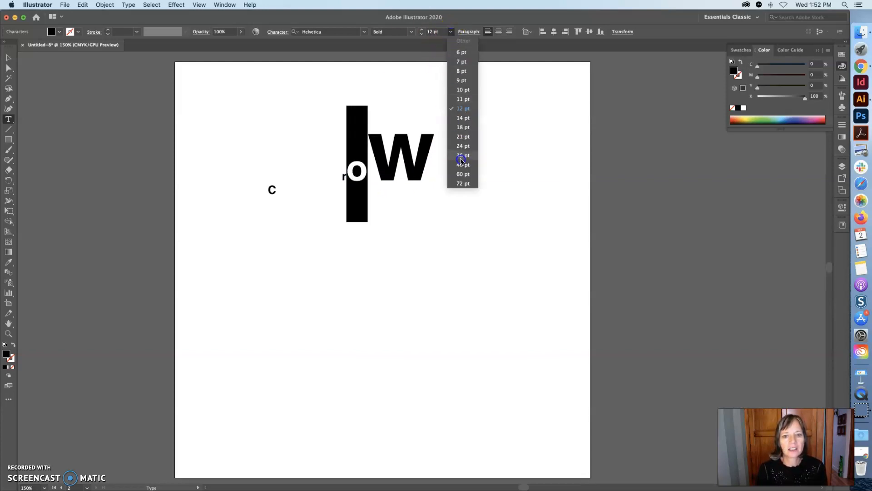
click(462, 166)
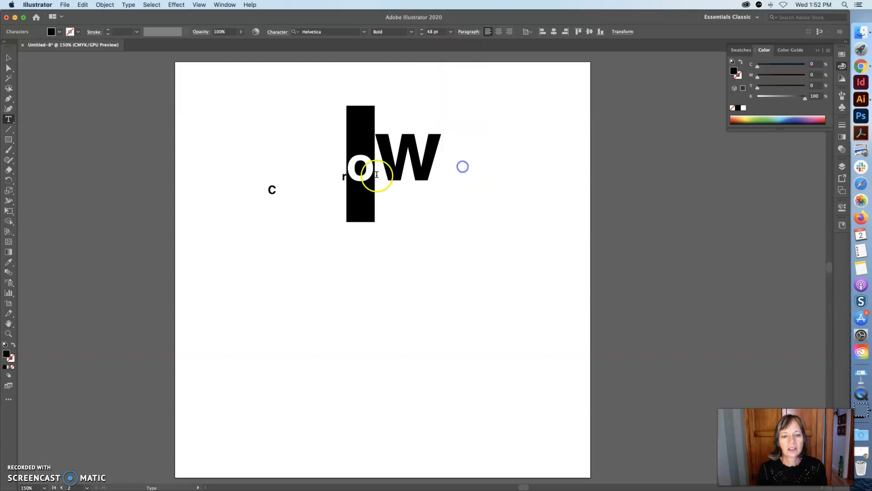
Set the r to 36 pt
click(339, 177)
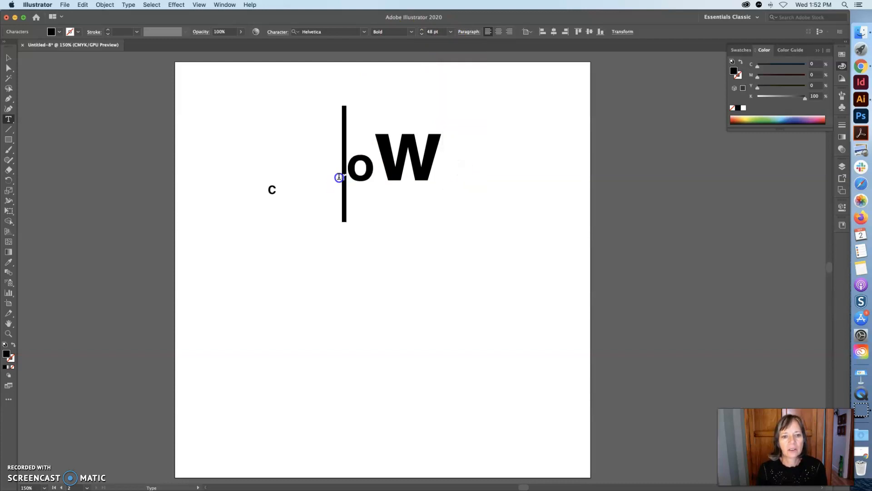
click(450, 32)
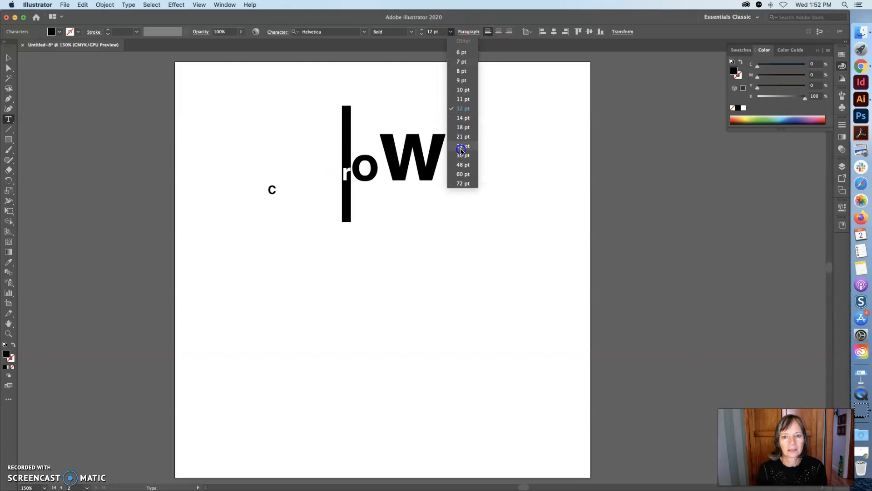
click(463, 164)
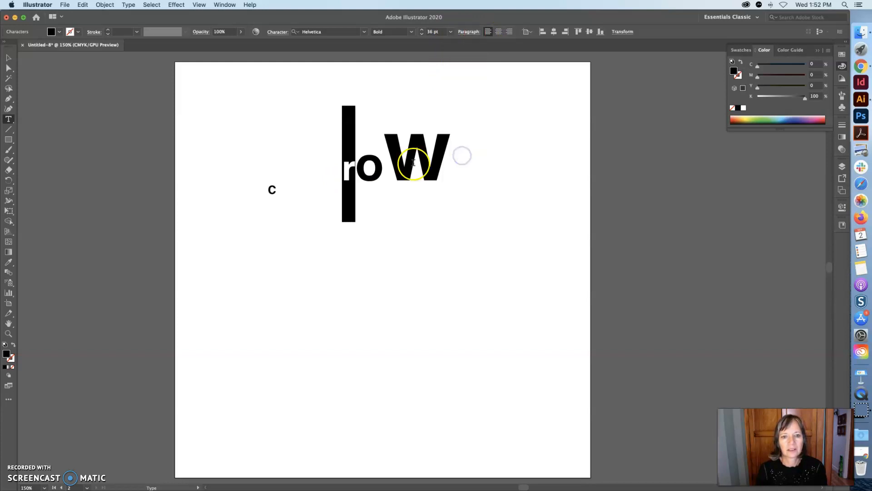
Cut the W out of the roW text object
click(378, 170)
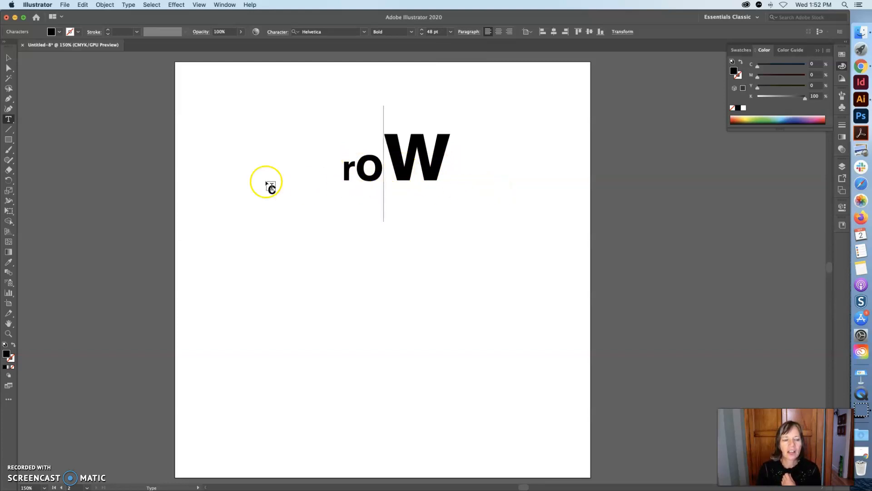
click(9, 59)
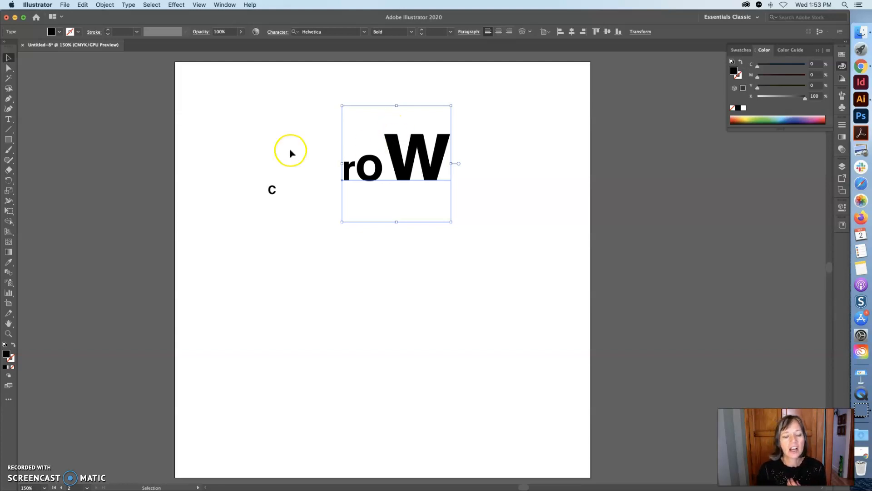
click(8, 119)
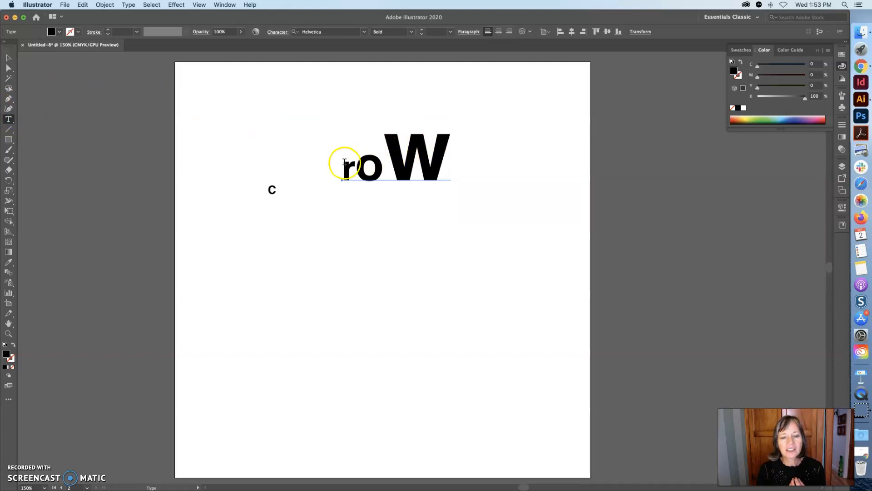
click(428, 161)
drag(428, 160, 459, 159)
key(super+c)
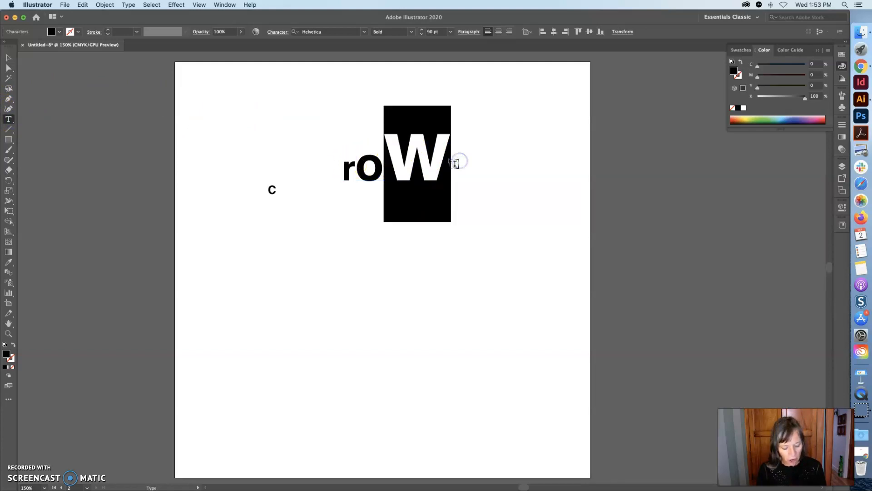
key(BackSpace)
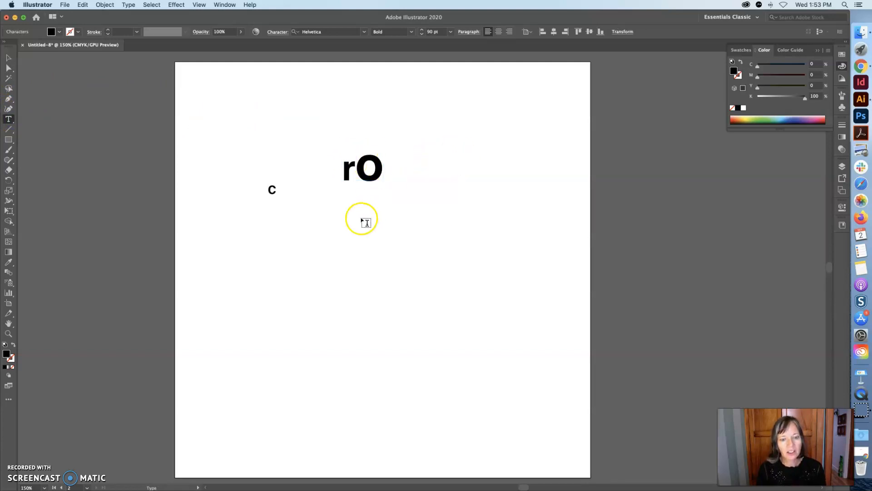
Paste the W as its own point text object below the ro
click(5, 58)
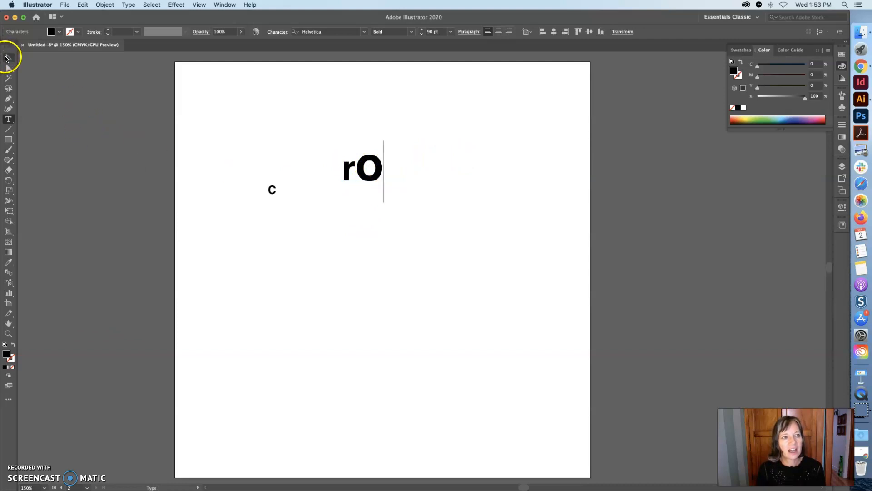
click(8, 119)
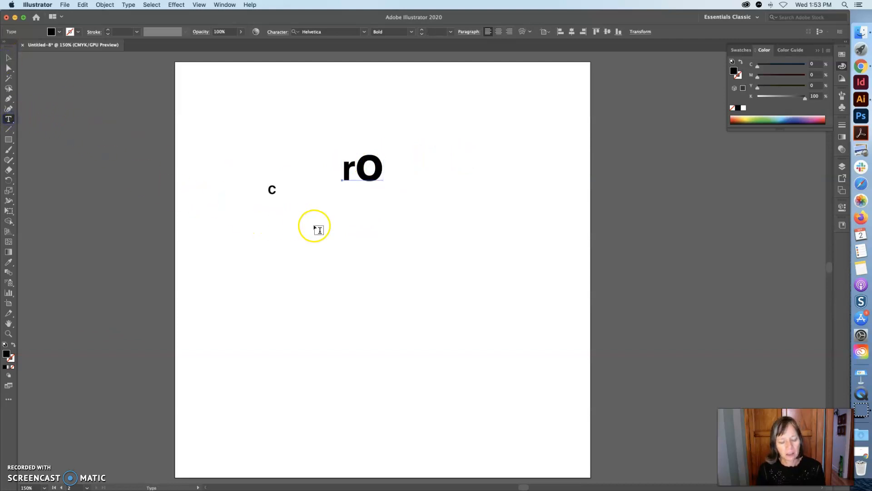
key(super+v)
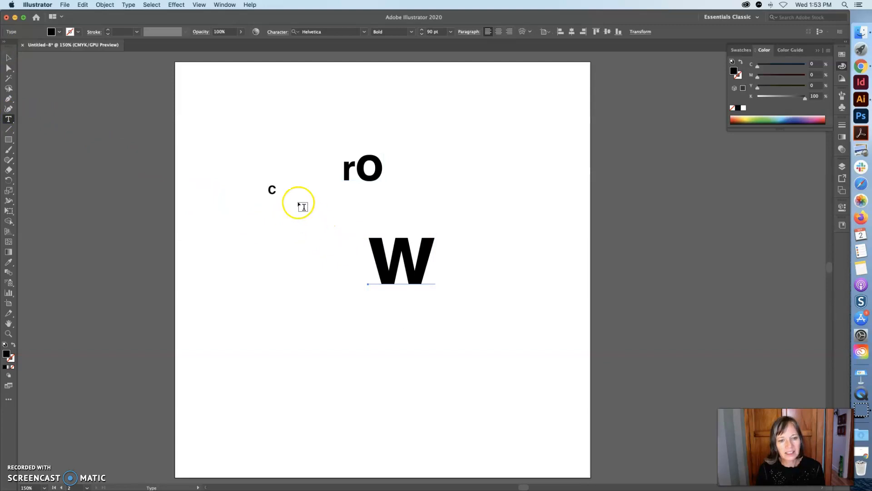
Cut the o from the text and paste it as a separate point text object above
drag(355, 167, 390, 167)
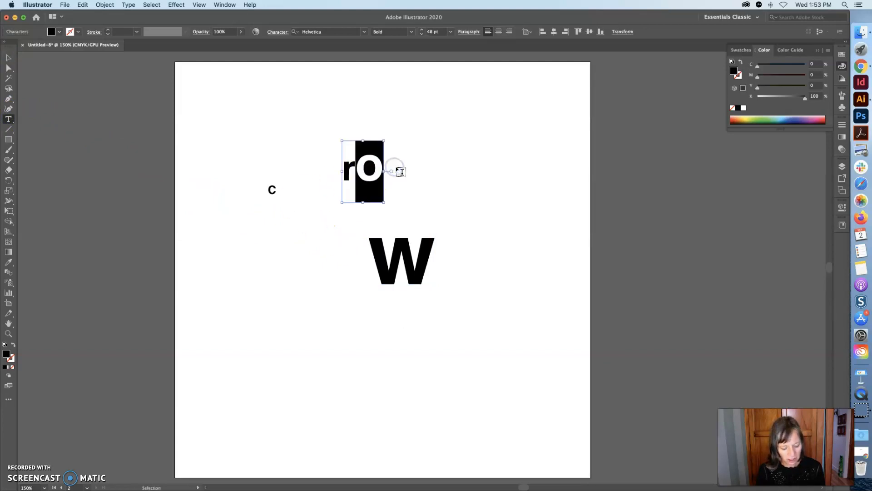
key(BackSpace)
click(400, 151)
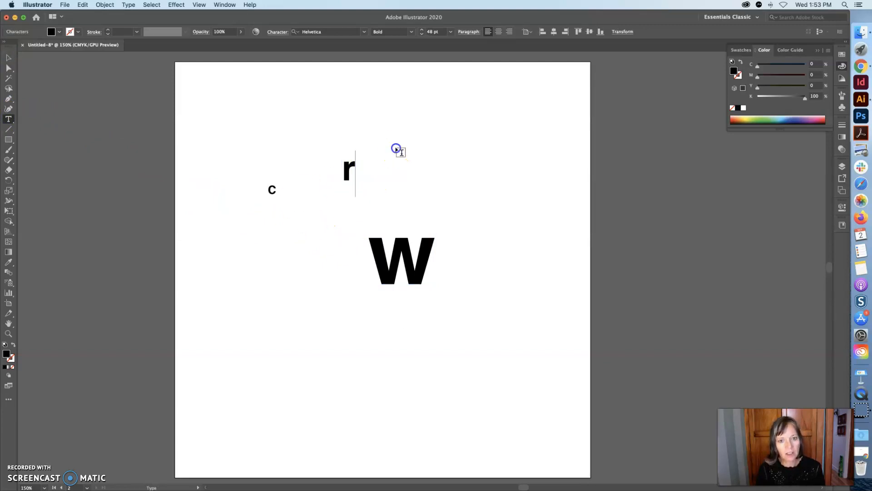
click(440, 137)
text(O)
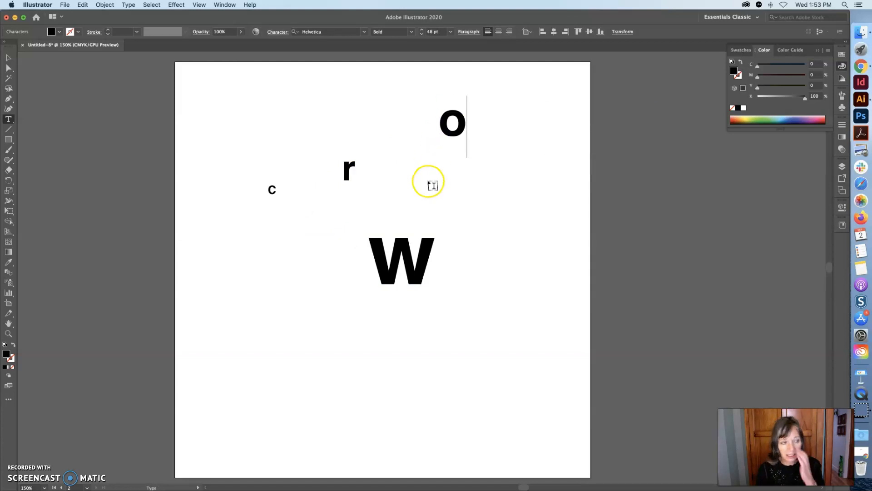
Move the separate r, o and W letters back together to spell roW
click(83, 5)
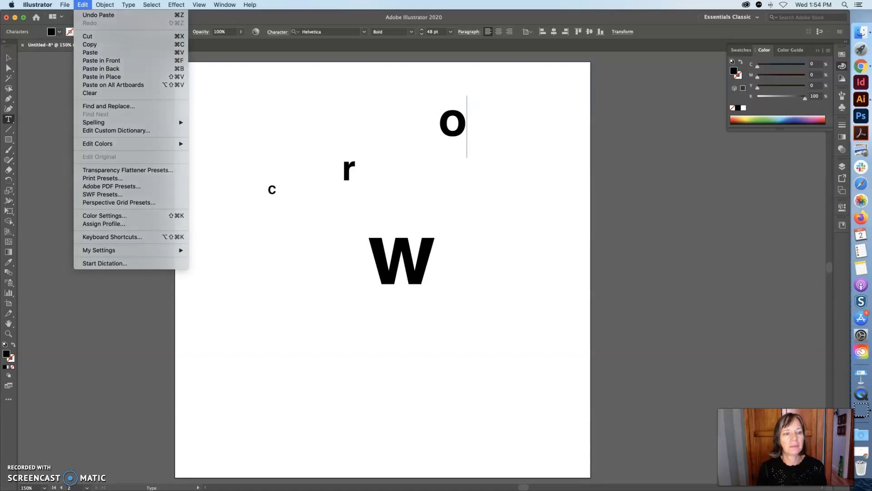
click(334, 107)
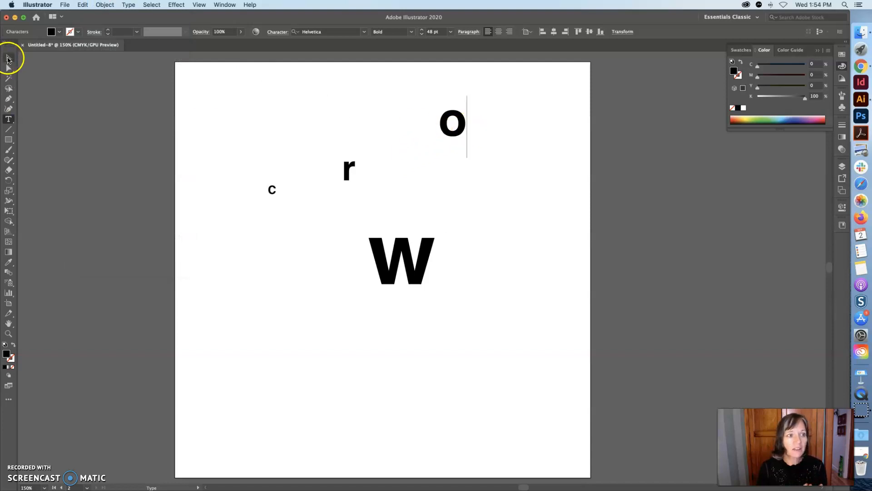
click(8, 58)
click(396, 250)
drag(437, 273, 508, 217)
drag(405, 253, 487, 196)
drag(450, 123, 437, 209)
drag(349, 178, 418, 208)
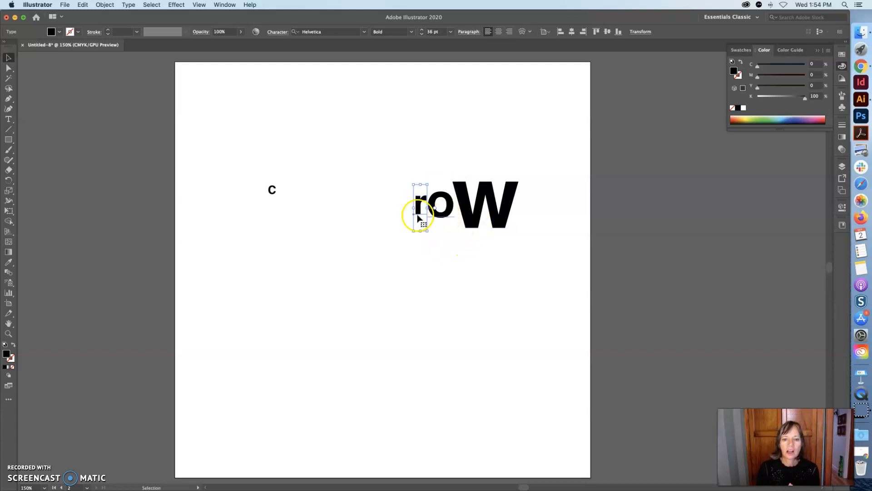
Nudge the r and o into position beside the W
drag(473, 214, 420, 206)
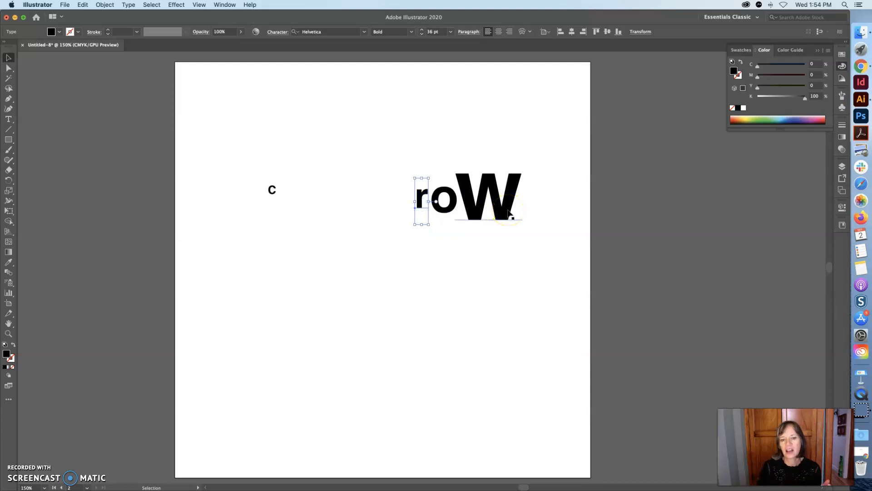
click(532, 208)
drag(443, 205, 422, 200)
click(427, 233)
click(428, 214)
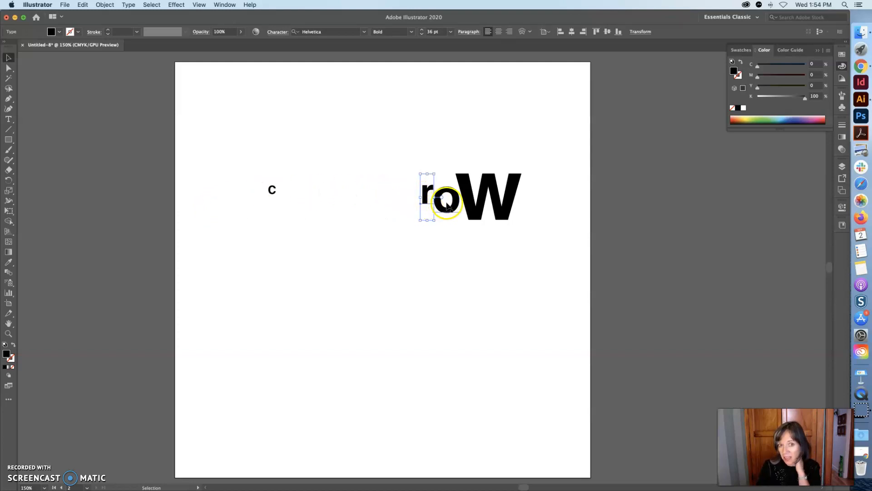
drag(426, 197, 427, 200)
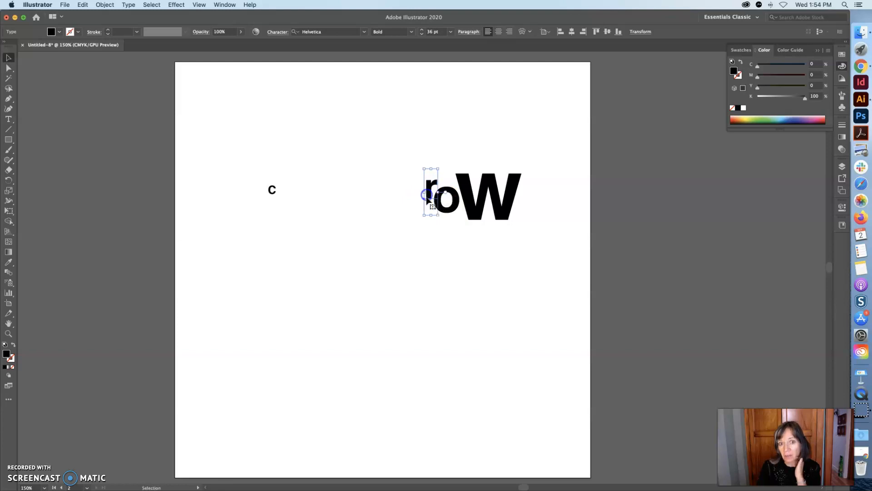
click(449, 207)
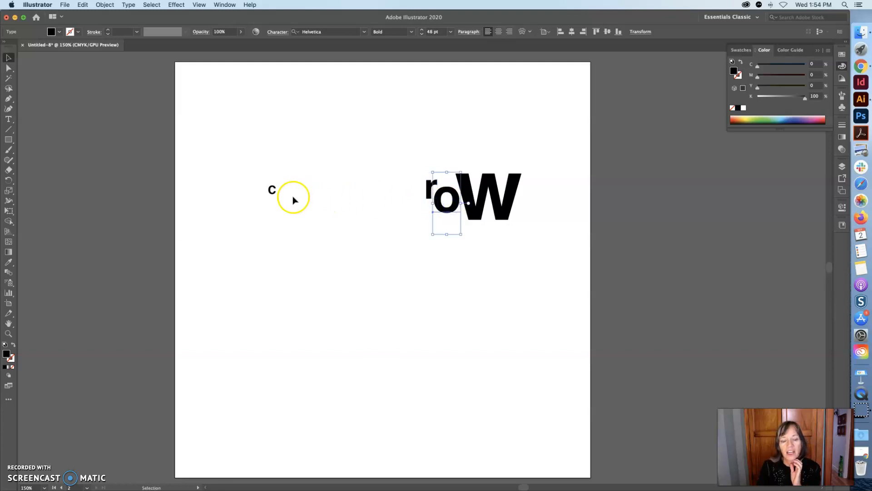
Give the G the W's 90 pt character style with the Eyedropper
click(8, 119)
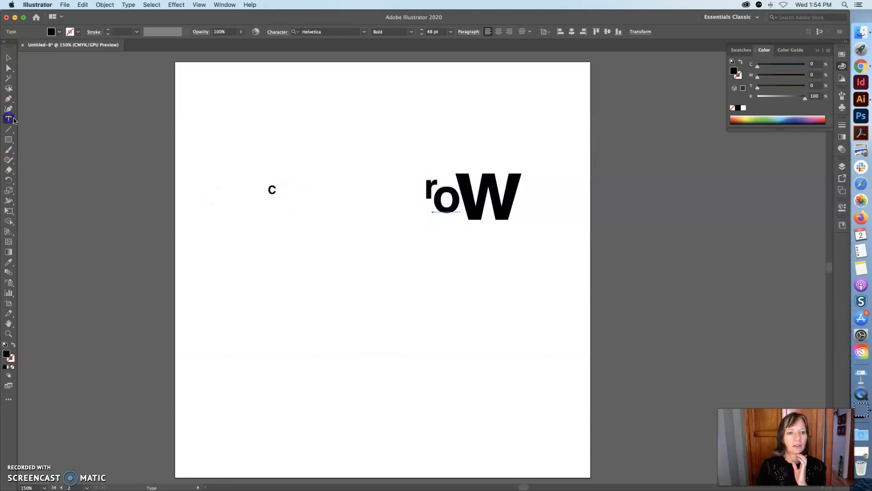
click(276, 188)
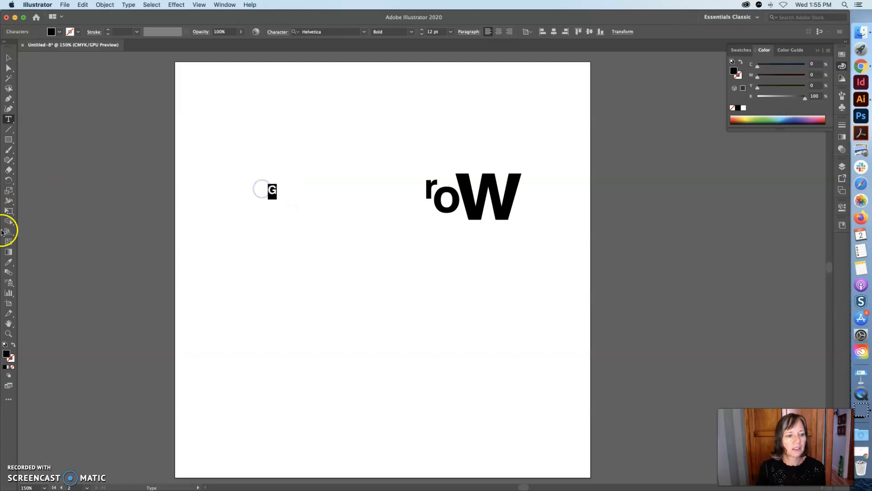
click(493, 184)
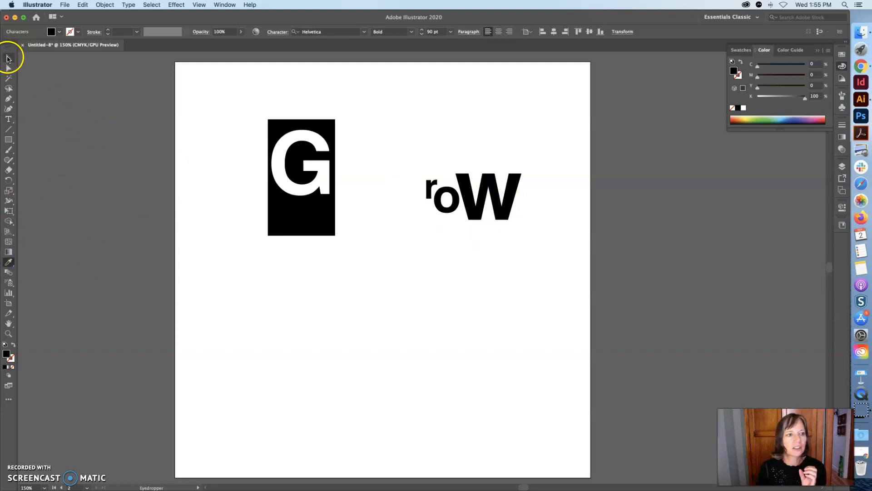
Move the G in front of roW to spell Grow
click(8, 58)
drag(309, 168, 398, 196)
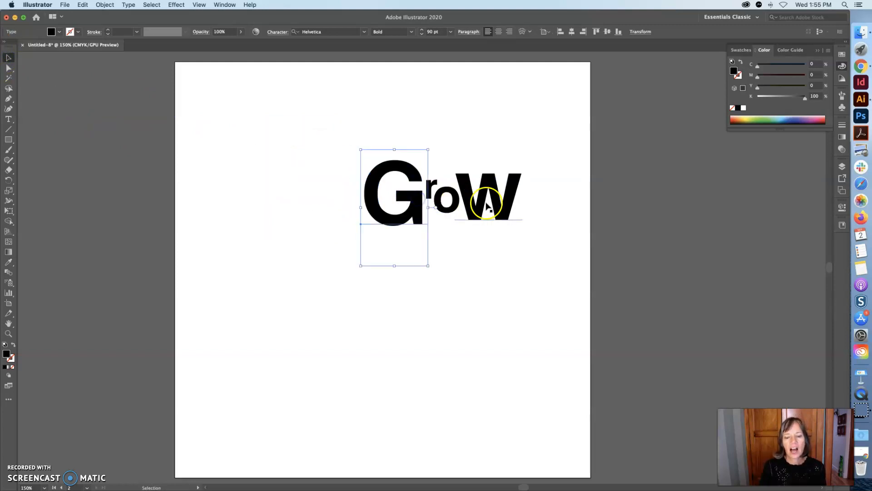
click(486, 232)
click(422, 222)
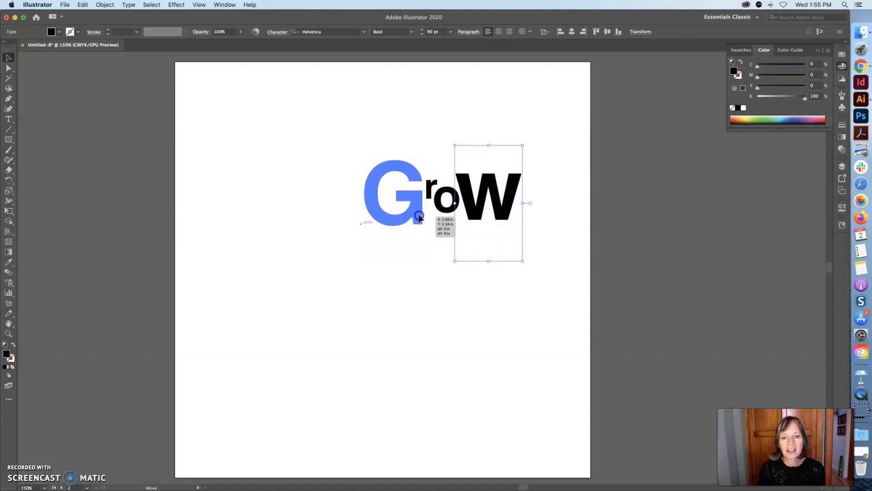
Practise selecting the letter objects individually and all together
click(480, 218)
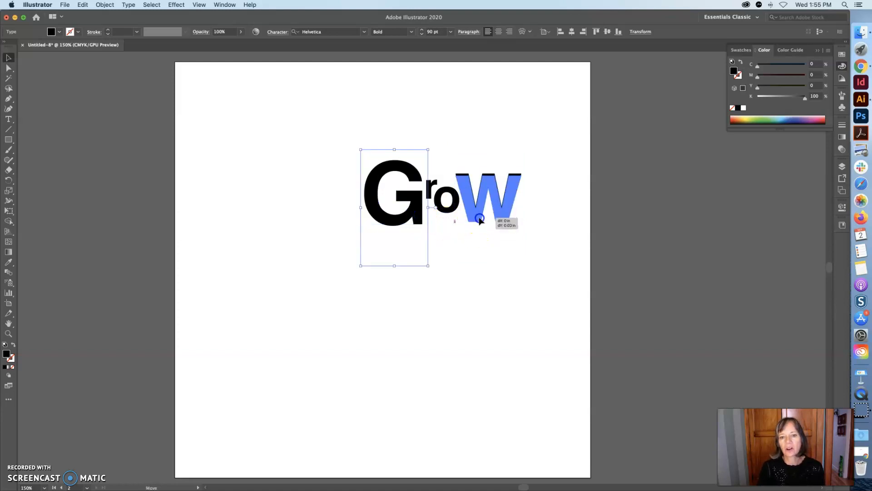
click(550, 232)
click(473, 218)
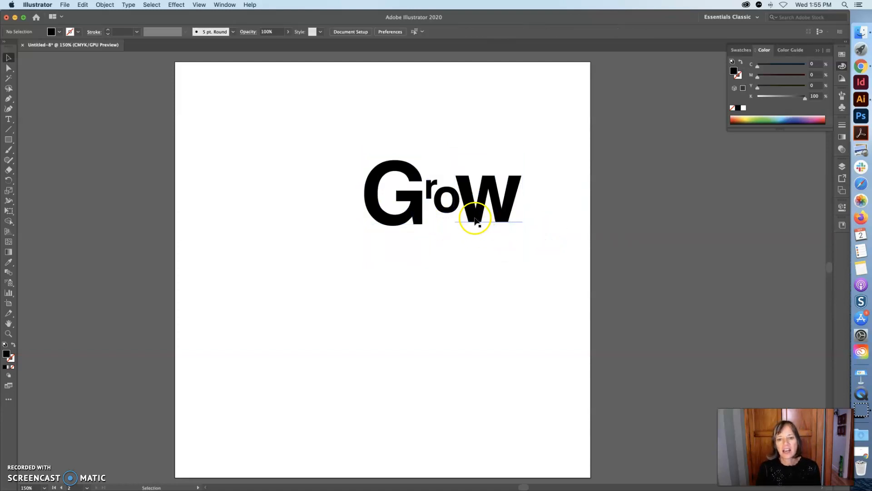
click(522, 220)
click(545, 225)
drag(545, 224, 373, 168)
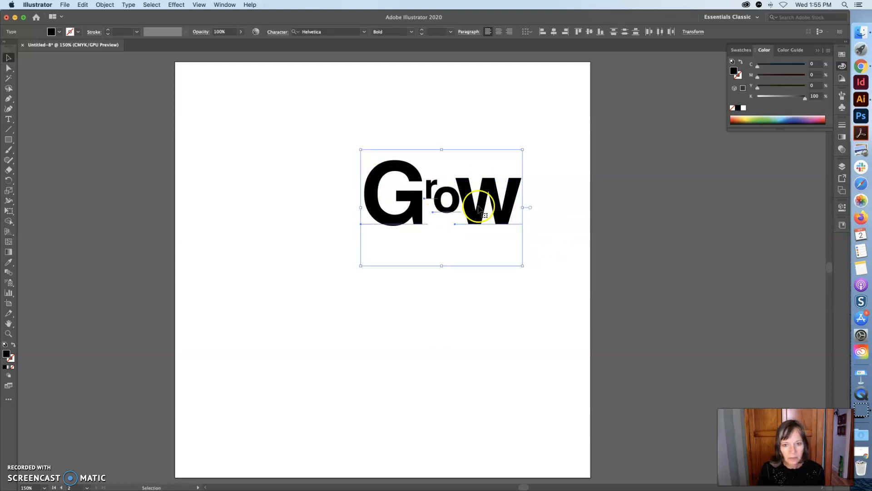
drag(549, 249, 329, 137)
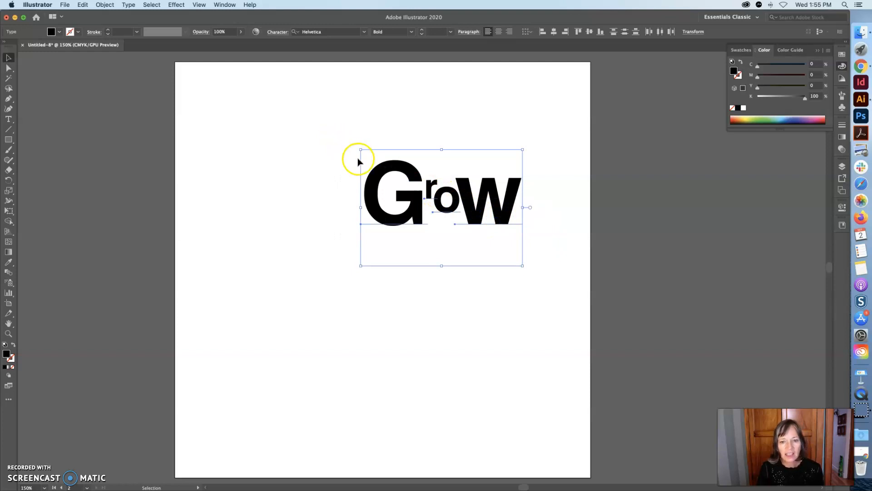
click(399, 247)
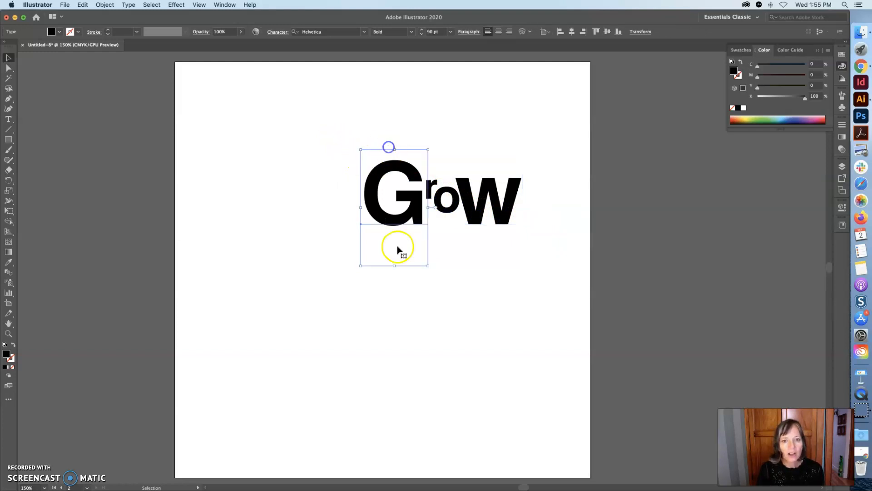
shift+click(434, 183)
shift+click(475, 195)
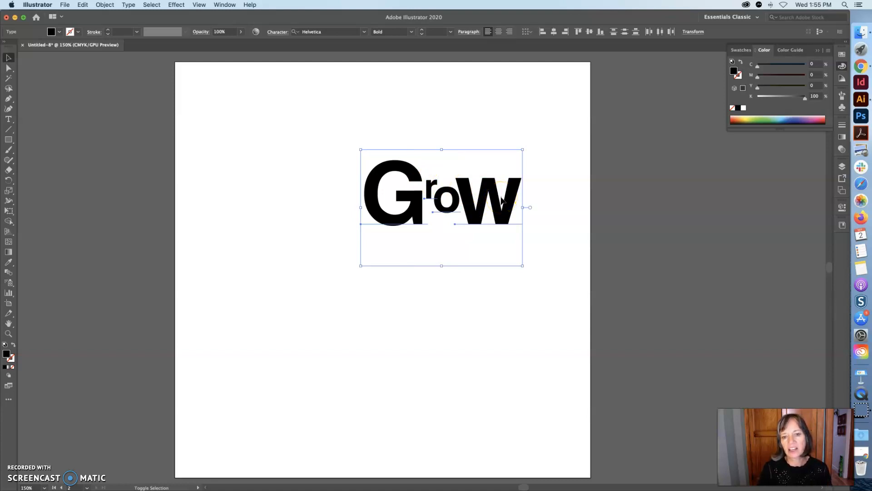
click(541, 193)
Spread the G and W apart, then reposition them beside the ro to reform Grow
drag(415, 172, 292, 145)
drag(476, 215, 491, 238)
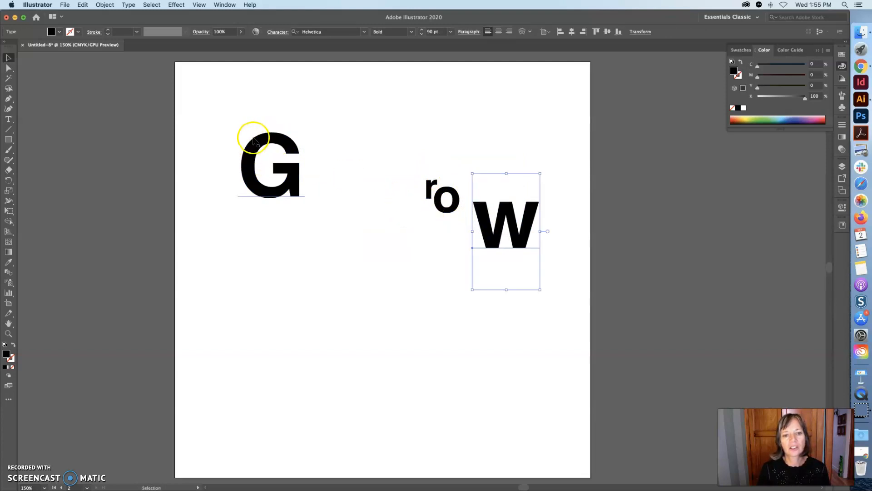
drag(560, 248, 244, 141)
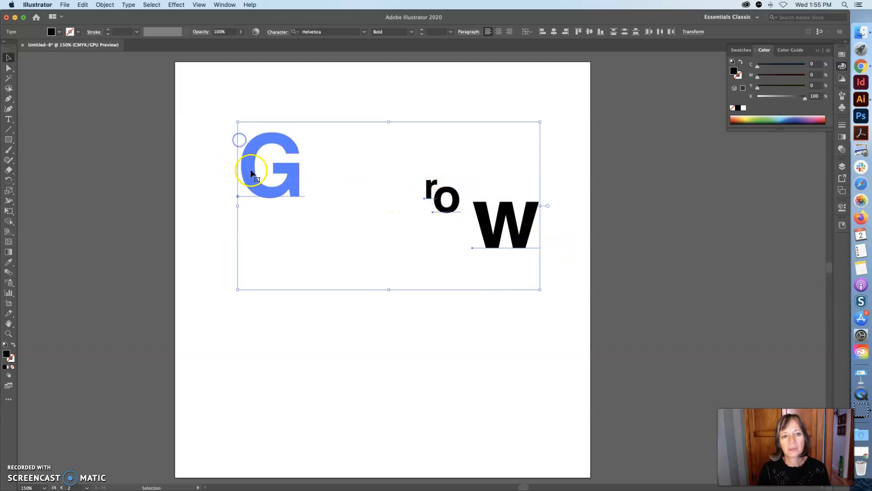
click(207, 211)
click(261, 198)
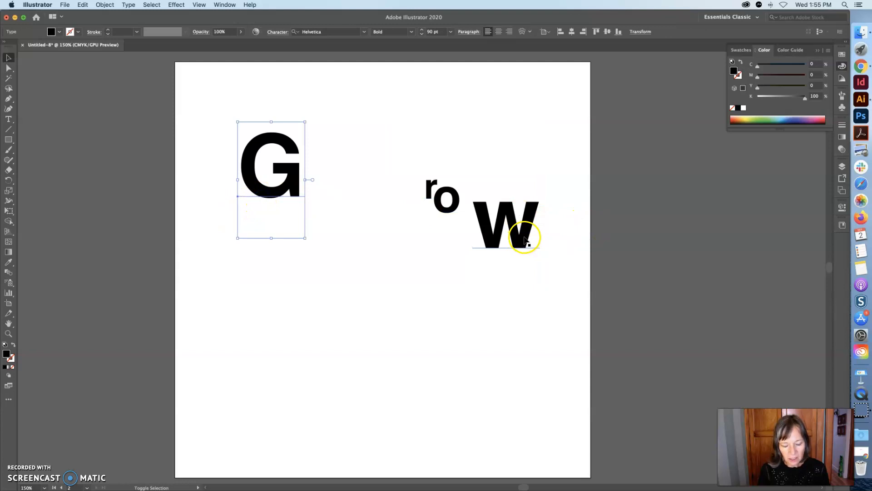
shift+click(525, 240)
shift+click(521, 241)
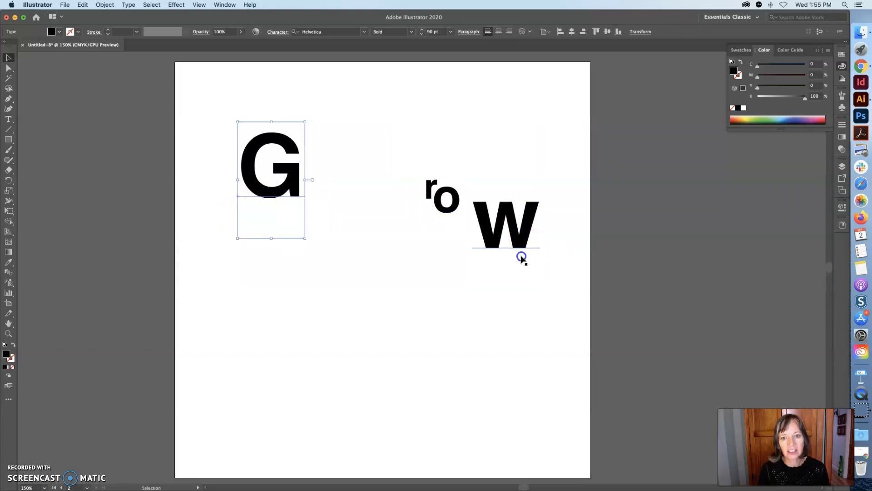
shift+click(521, 245)
drag(521, 245, 510, 197)
click(551, 309)
drag(291, 244, 406, 167)
Select all the letters and duplicate them with copy and paste
click(526, 220)
drag(556, 228, 375, 179)
key(super+c)
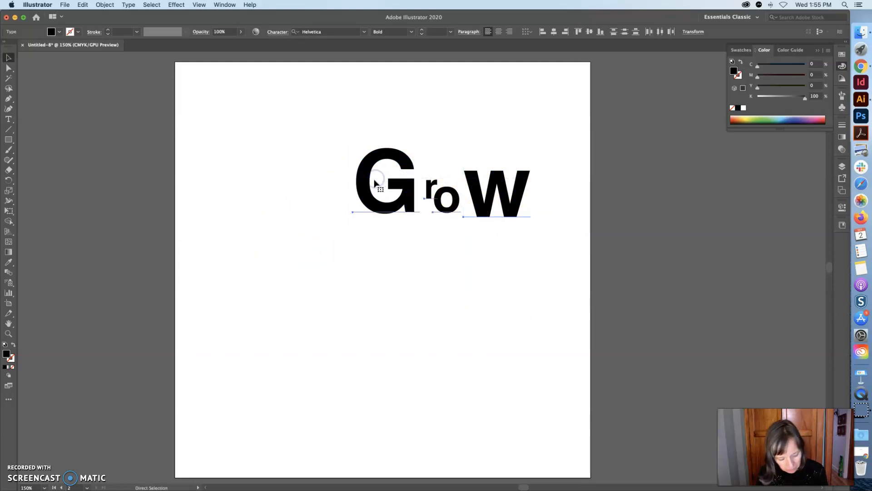
key(super+v)
Move the duplicated letters below and rearrange letters between the two rows
drag(342, 273, 294, 364)
click(331, 212)
click(369, 207)
click(330, 157)
drag(499, 195, 367, 205)
click(447, 282)
drag(433, 369, 458, 216)
click(399, 317)
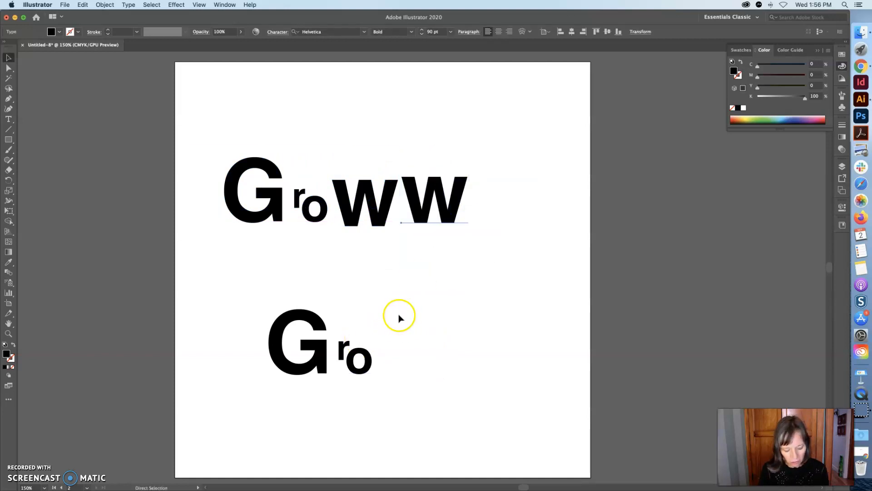
Paste another copy of the W and place it at the upper right of the top row
key(super+v)
drag(410, 288, 503, 237)
click(388, 266)
drag(388, 266, 550, 200)
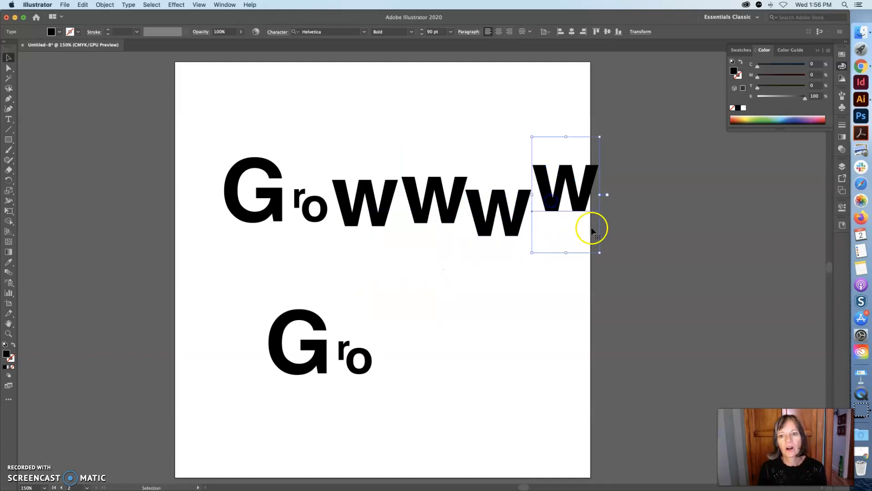
click(615, 236)
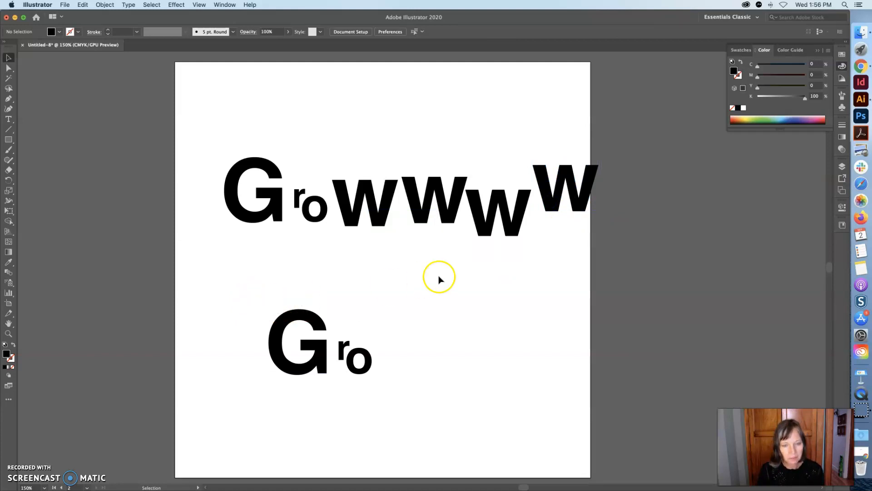
Move one W from the top row down beside the lower ro to spell Grow
drag(365, 225, 407, 370)
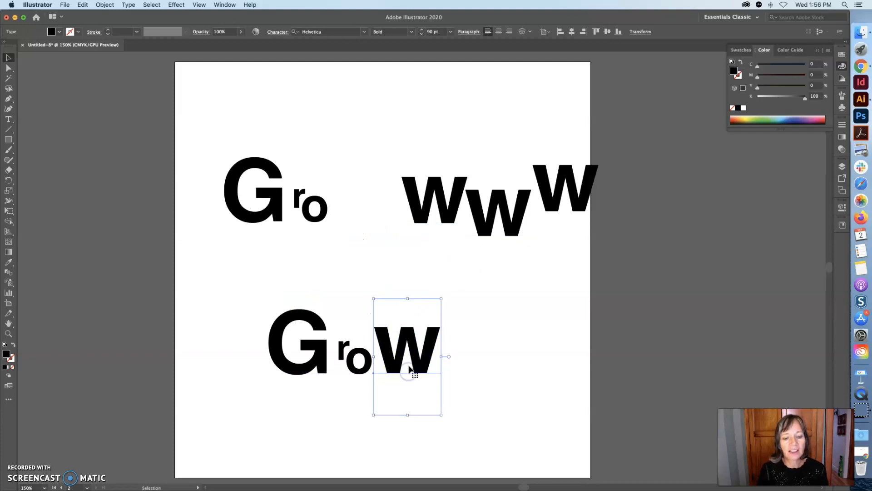
click(361, 77)
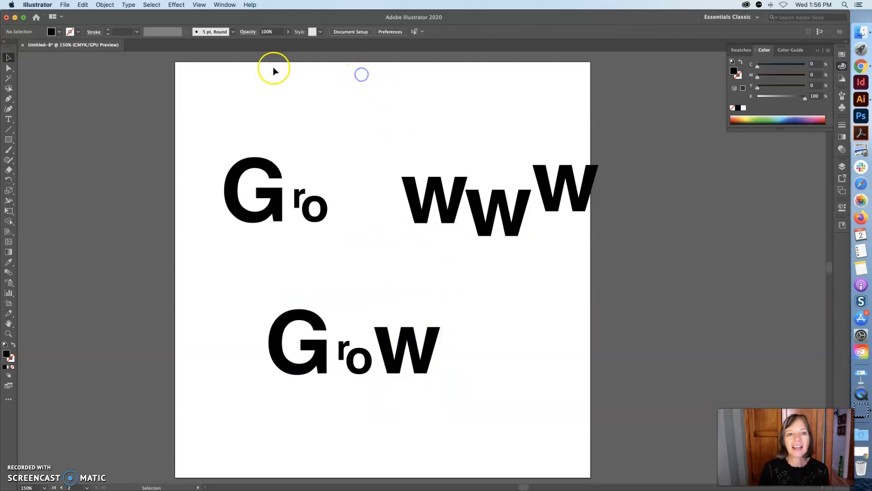
Show the rulers and pull a horizontal guide down to the baseline of the lower word
click(200, 4)
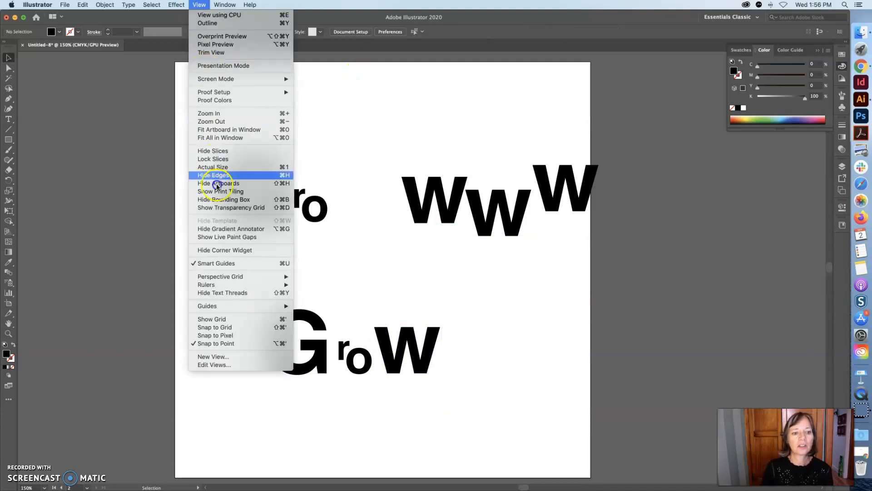
mouse_move(225, 284)
click(337, 282)
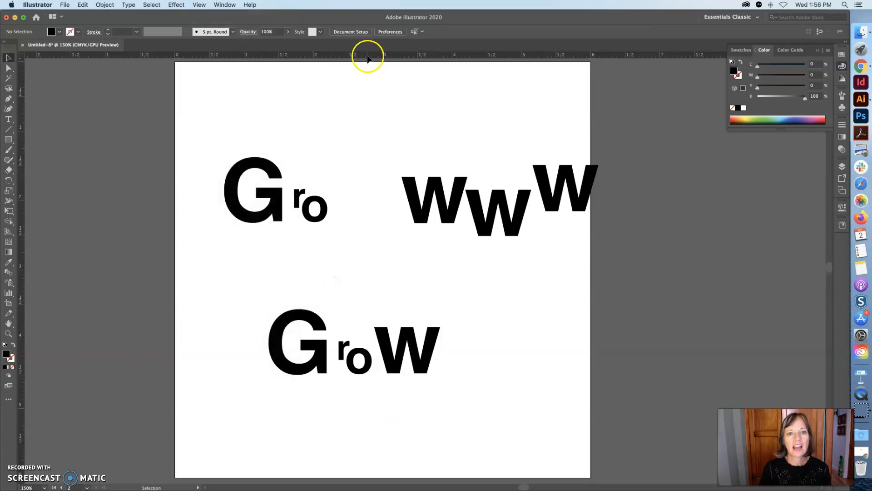
drag(368, 57, 371, 372)
click(602, 281)
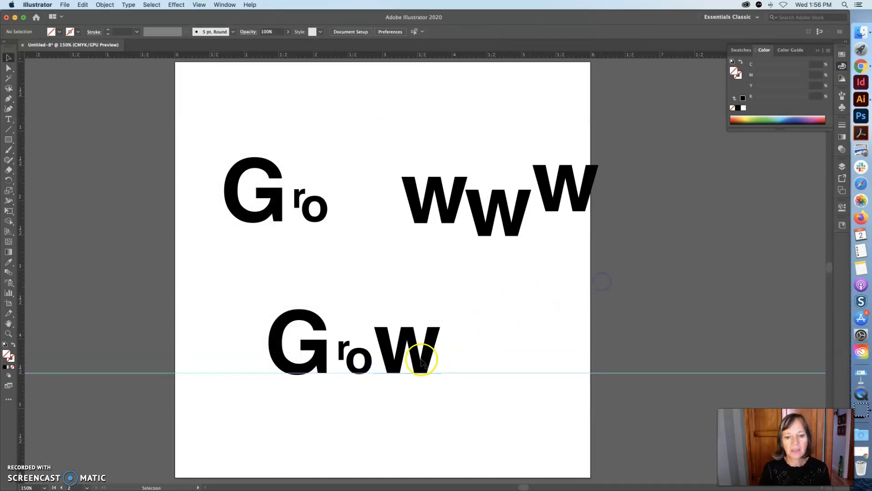
Nudge the W and lower the r and o so they sit on the guide
drag(423, 361, 432, 361)
drag(360, 363, 341, 371)
click(379, 406)
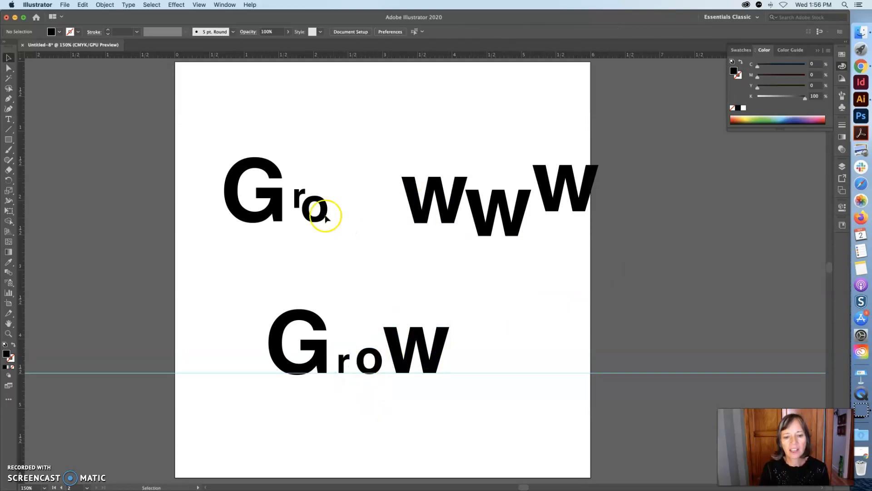
Move the upper o and G down after the first Grow, scaling the G smaller
drag(318, 219, 496, 372)
drag(277, 209, 546, 318)
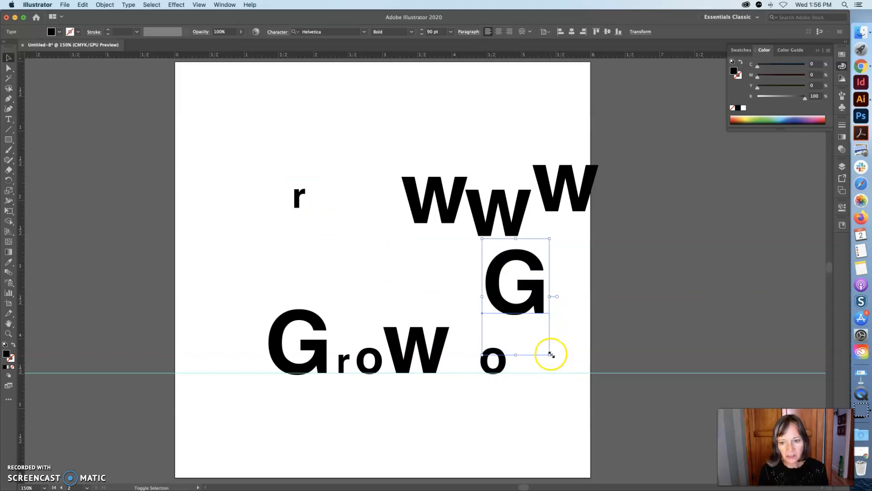
drag(550, 355, 583, 286)
drag(498, 263, 530, 362)
Bring the upper r down and arrange the r and o after the small G
drag(298, 201, 514, 314)
drag(485, 354, 482, 367)
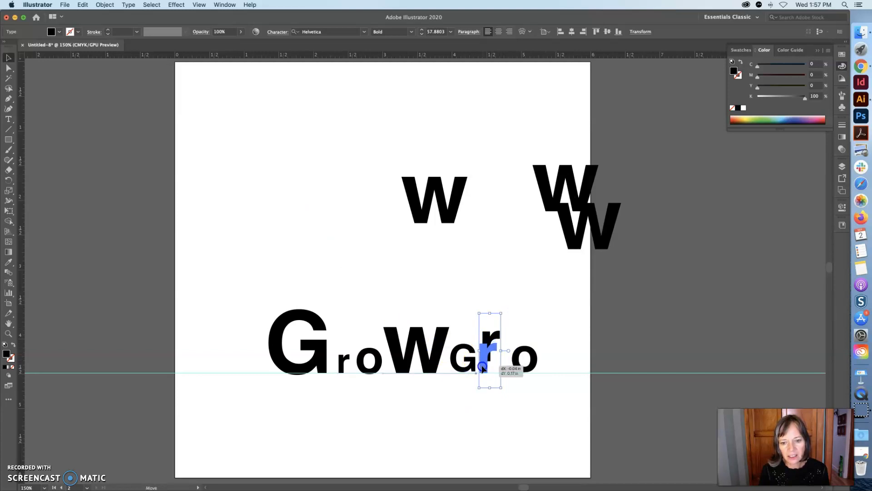
drag(536, 351, 518, 355)
Move a W down to complete the second Grow and delete the leftover W
drag(455, 212, 587, 361)
click(536, 204)
key(Delete)
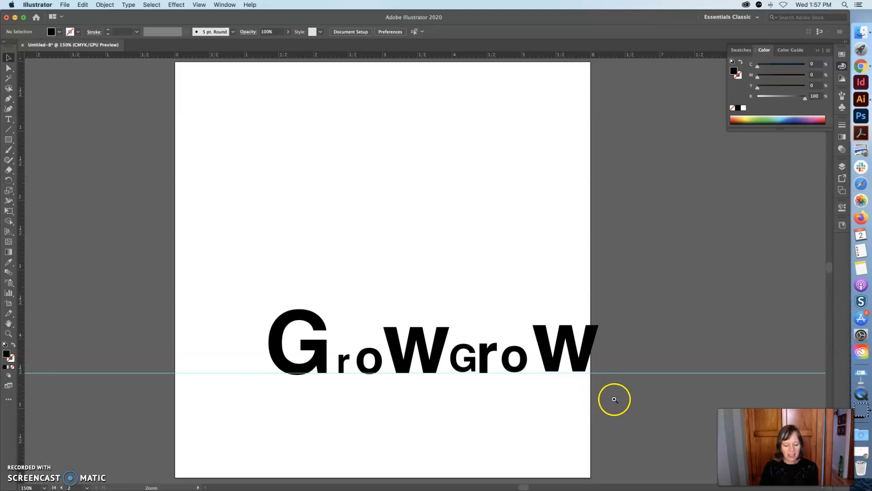
Hide the guides
alt+super+click(559, 387)
scroll(481, 294, up, 3)
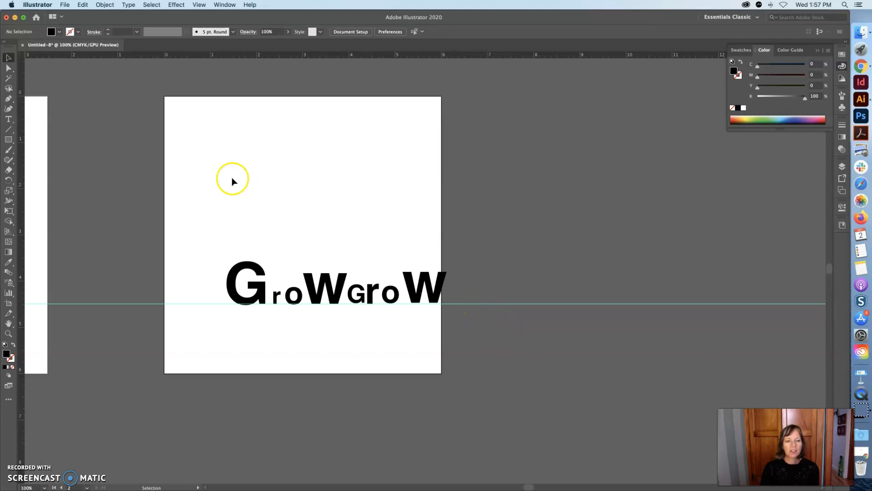
click(199, 5)
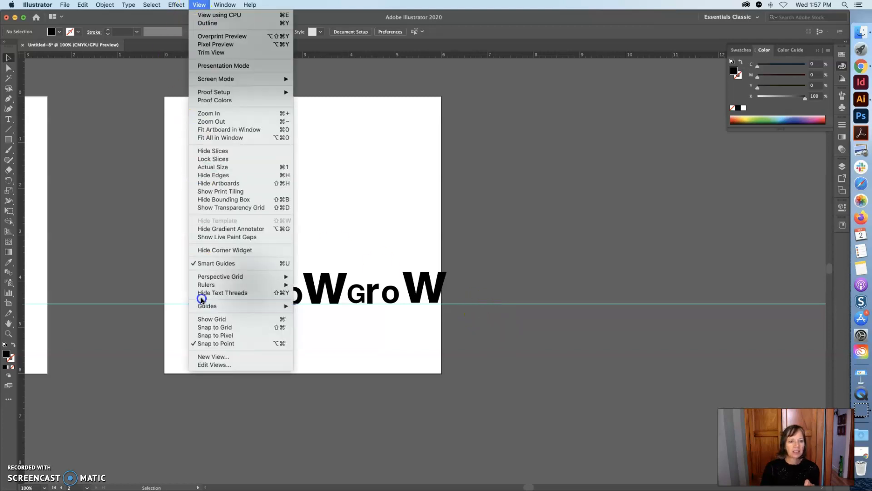
mouse_move(203, 307)
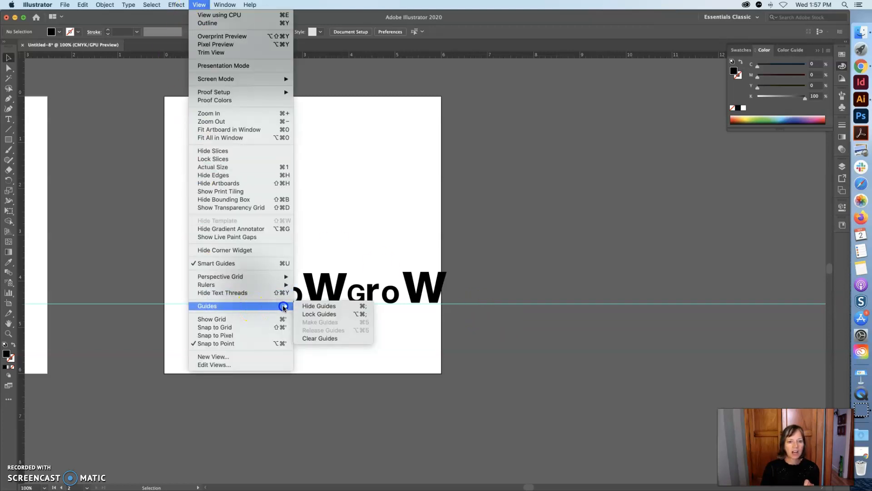
click(302, 307)
click(389, 288)
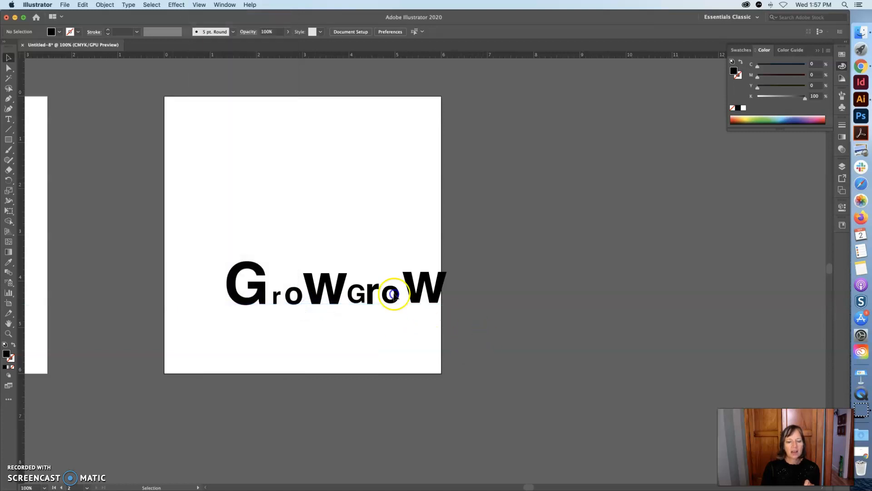
Move the whole GrowGrow line down to the bottom edge of the artboard
drag(238, 247, 398, 363)
click(428, 385)
click(473, 382)
Raise the second r above the other letters
click(317, 369)
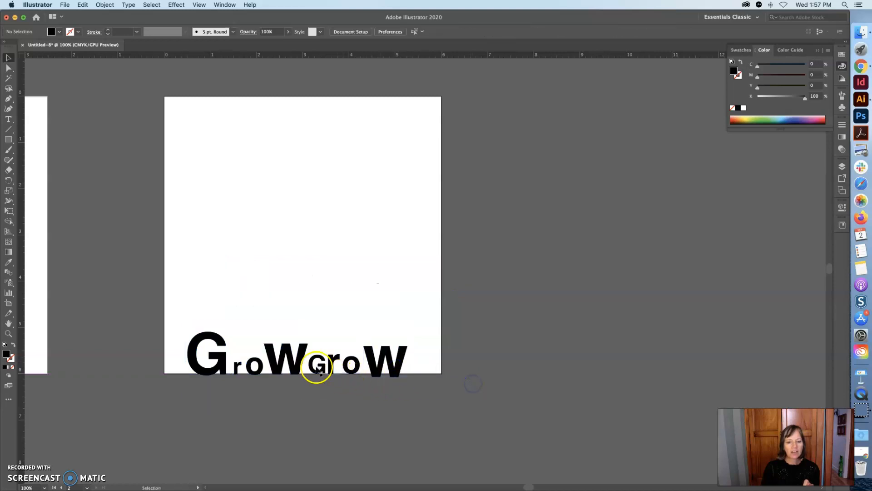
drag(316, 369, 340, 344)
click(348, 372)
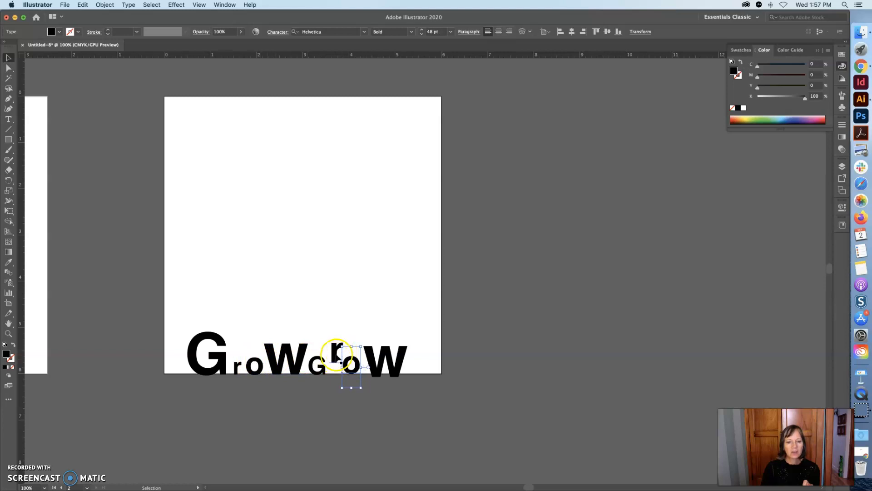
Draw a narrow rectangle beneath the raised r to extend its stem down to the baseline
super+click(338, 372)
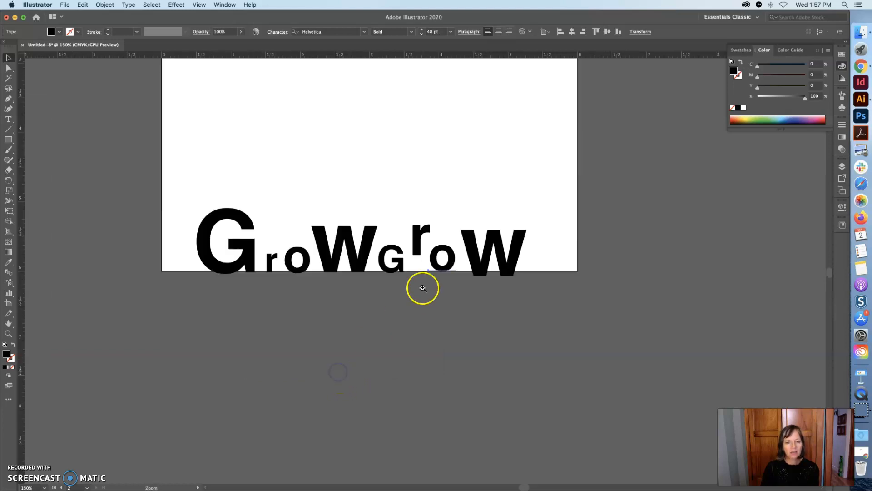
super+click(423, 287)
super+click(418, 268)
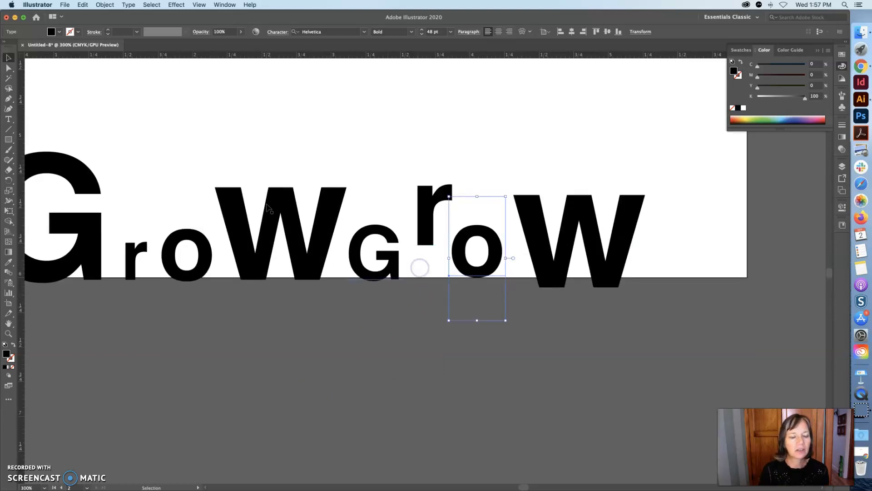
click(8, 140)
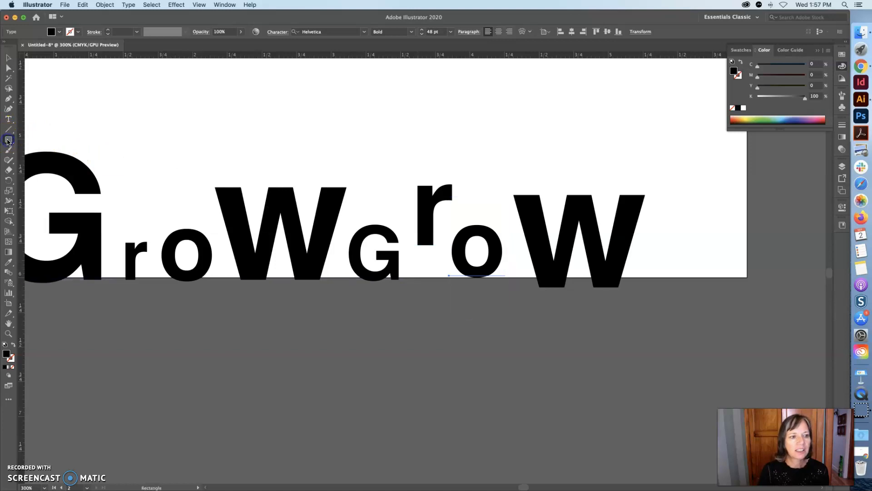
drag(418, 239, 433, 279)
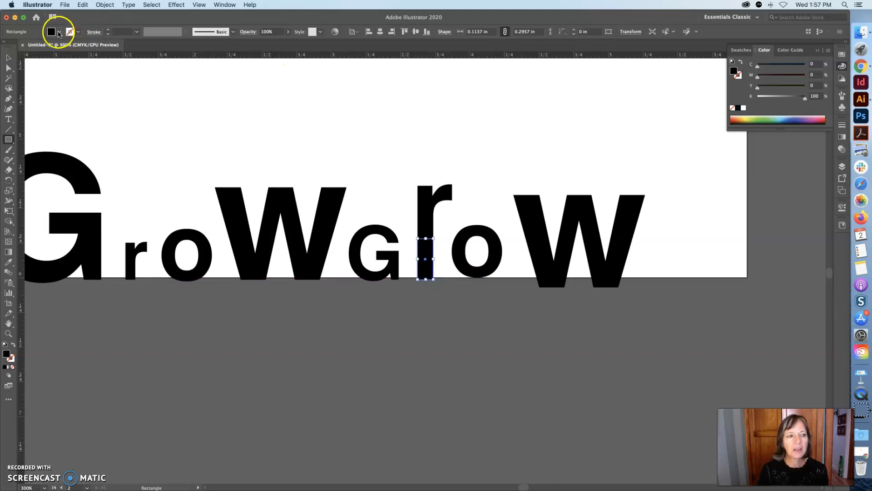
click(7, 58)
click(411, 303)
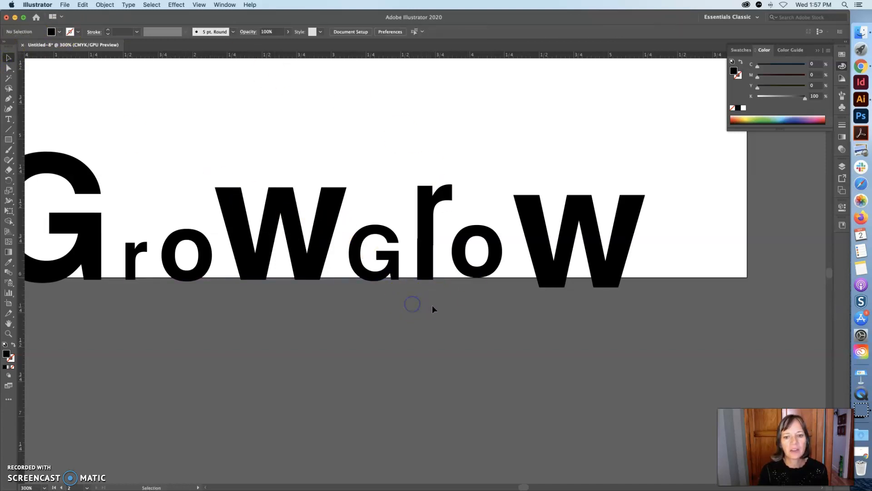
Raise the second r slightly and adjust the stem rectangle beneath it, undoing the last change
drag(432, 163, 434, 162)
drag(420, 223, 421, 209)
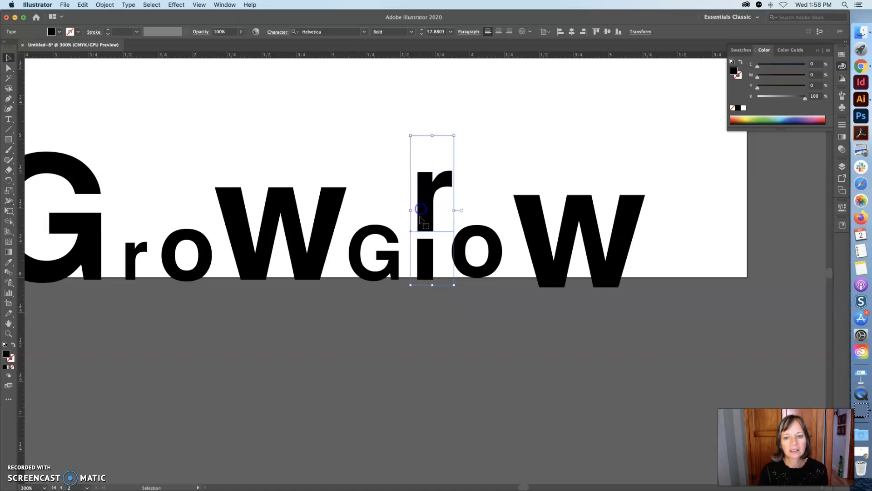
click(426, 258)
drag(433, 261, 426, 226)
key(super+z)
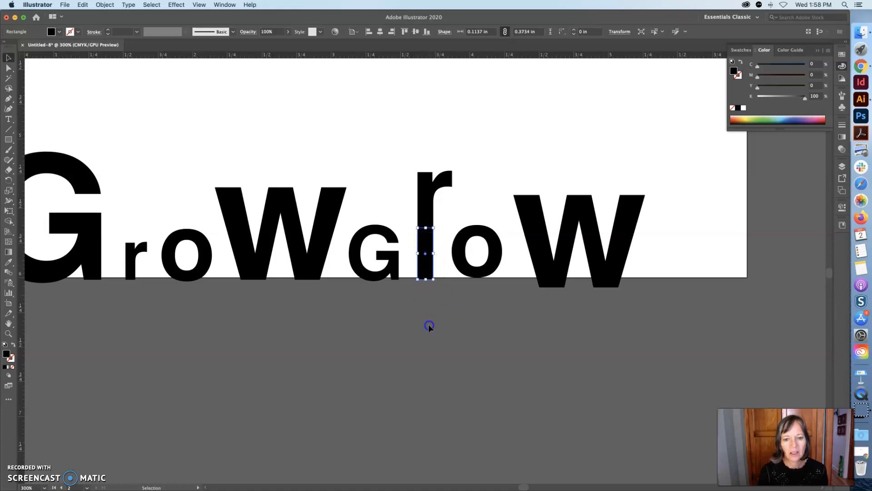
Raise the first r and draw a rectangle under it to extend its stem to the baseline
click(428, 323)
drag(130, 261, 130, 238)
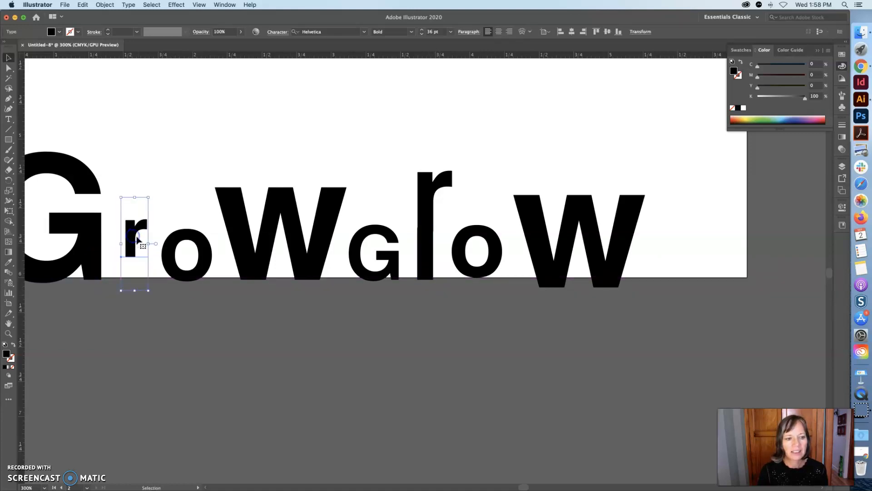
click(8, 139)
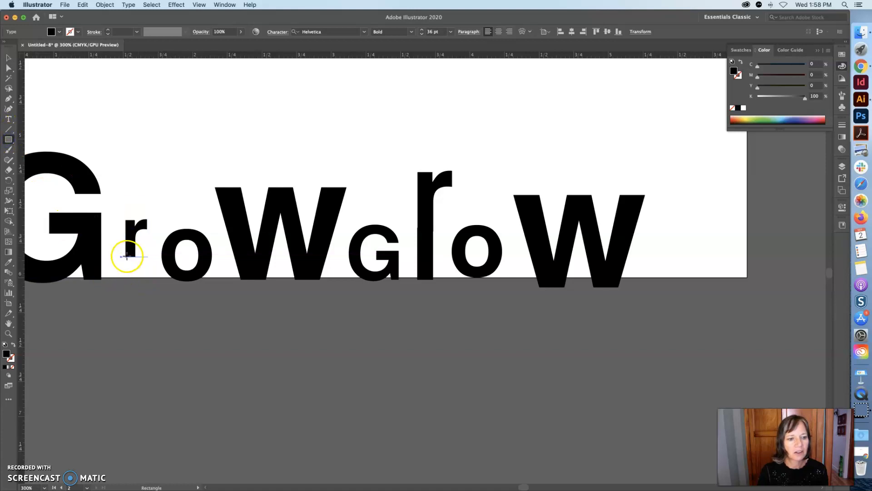
drag(124, 255, 135, 284)
click(9, 57)
click(383, 352)
key(z)
alt+click(590, 312)
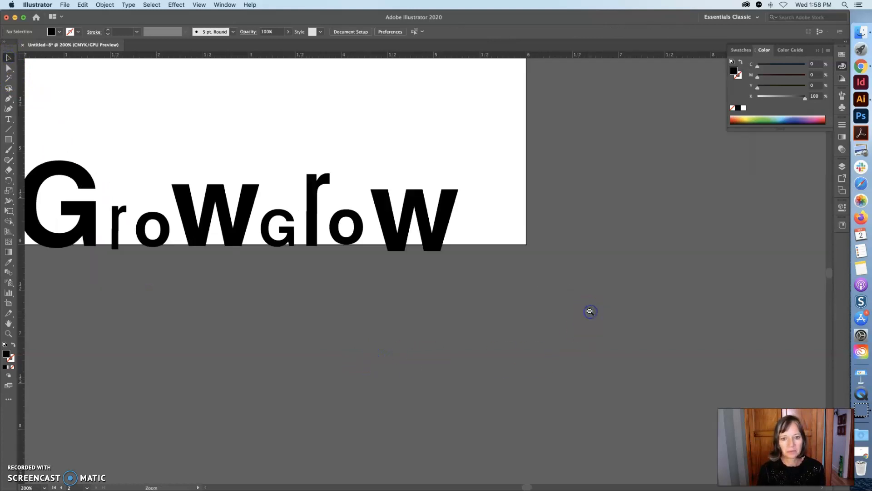
alt+click(473, 288)
alt+click(415, 284)
click(452, 281)
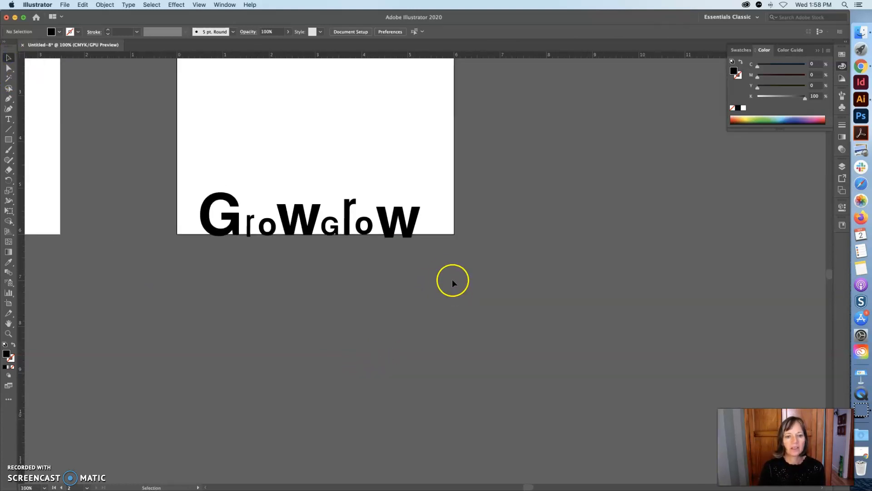